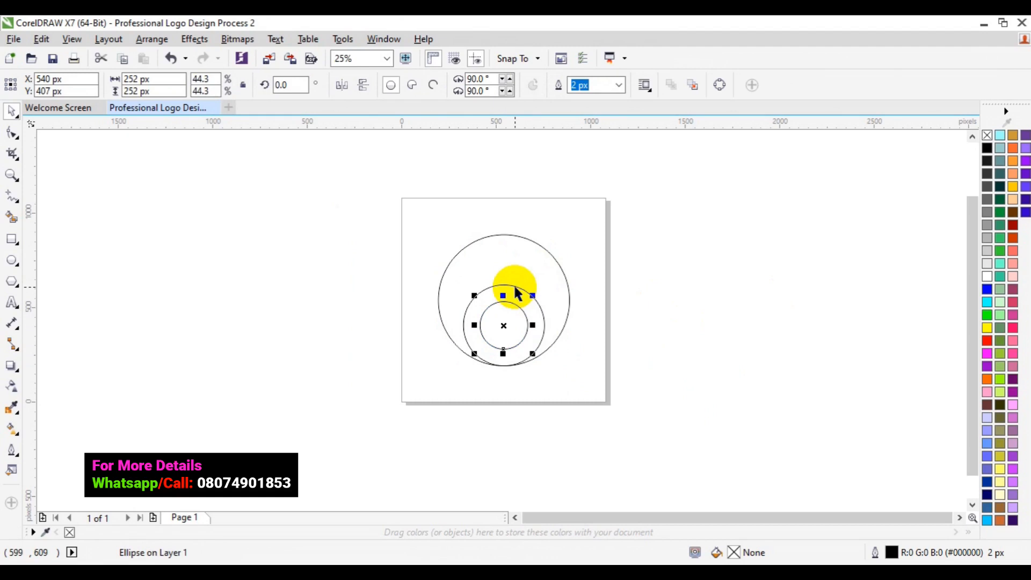
- Align the smallest circle to the top edge of the medium circle
left_click(514, 289, "shift")
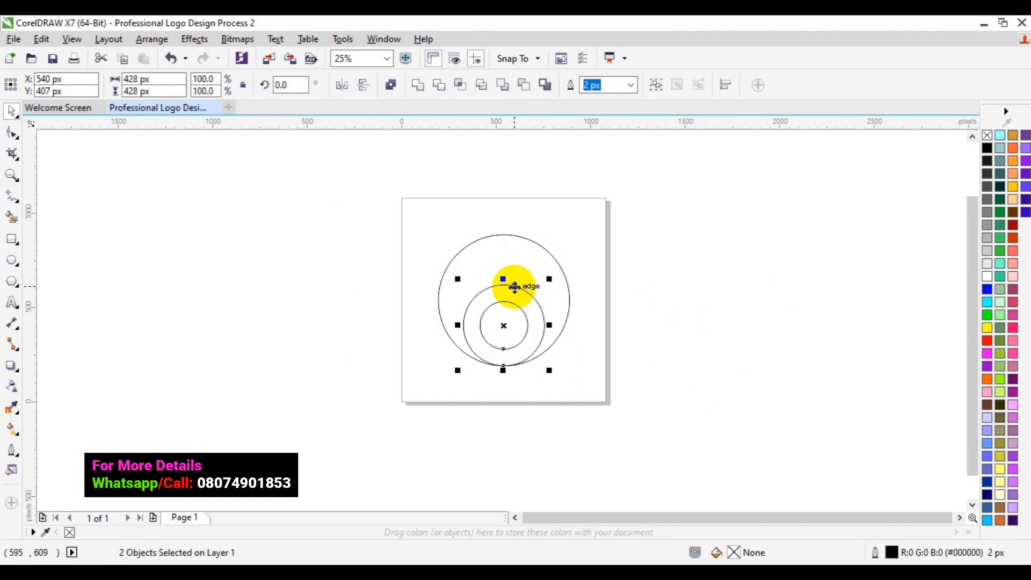
key("t")
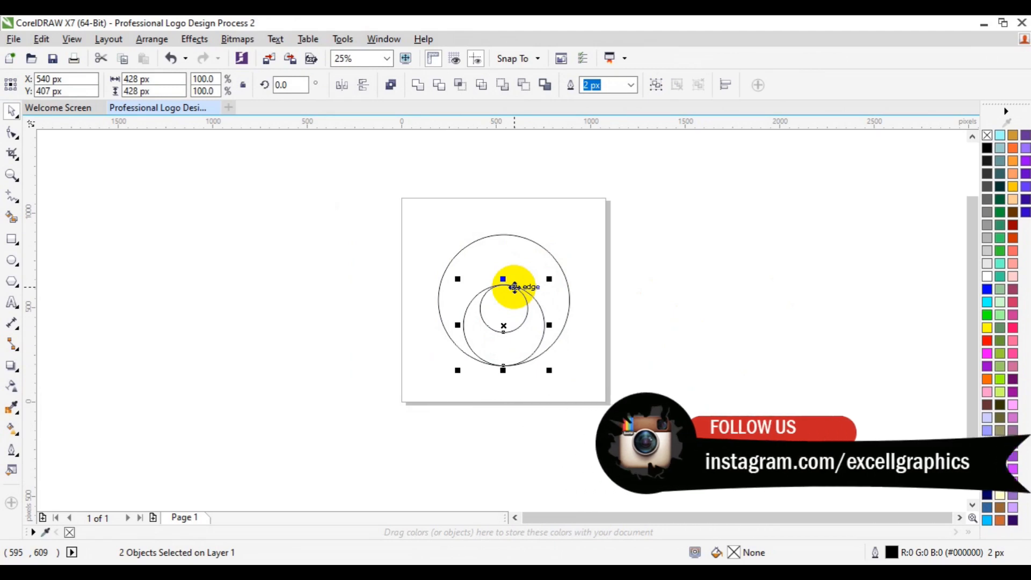
left_click(695, 240)
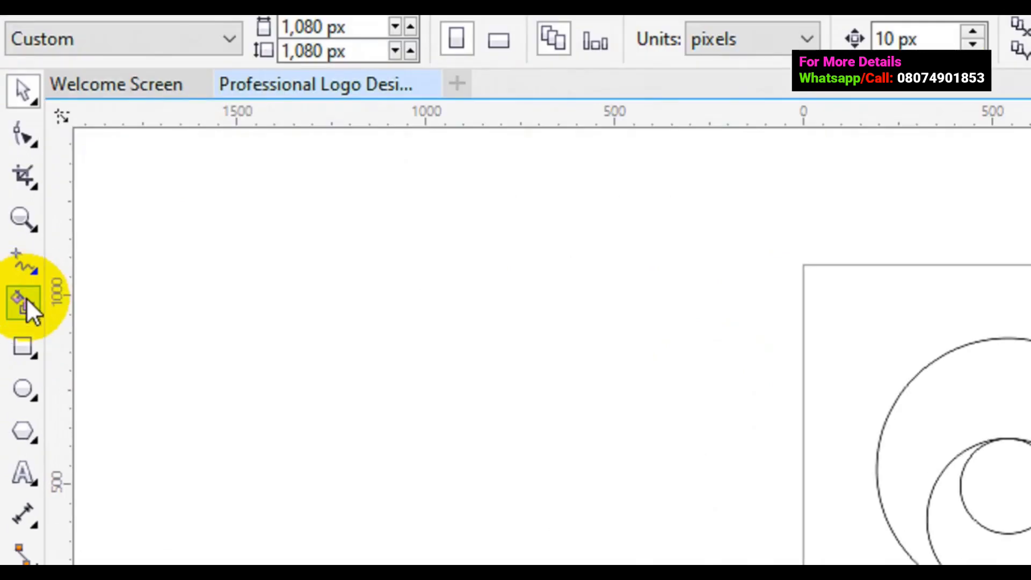
- Smart Fill the outer and inner crescents with black and recolour the inner crescent grey (#B3B3B3)
left_click(23, 301)
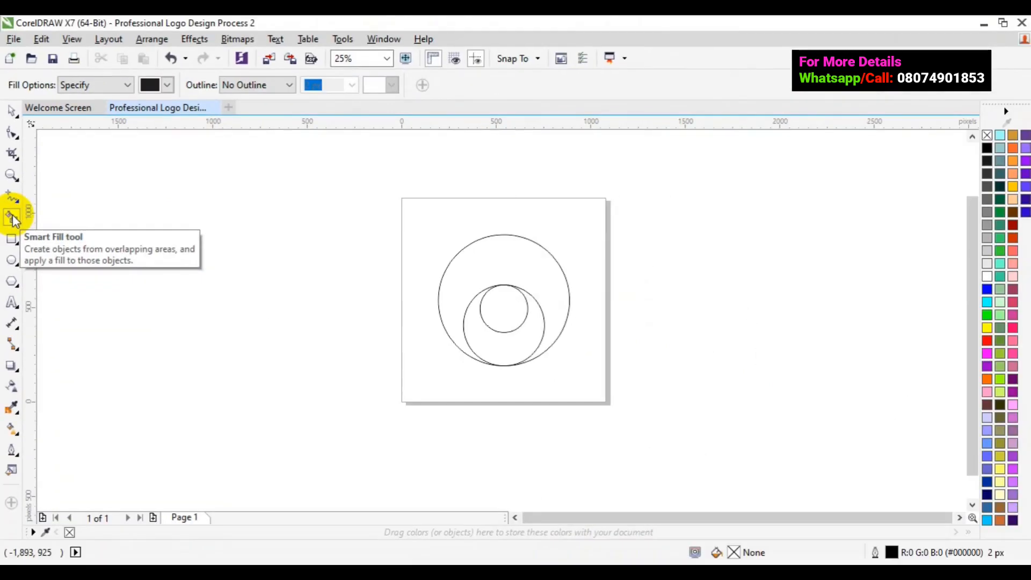
left_click(504, 274)
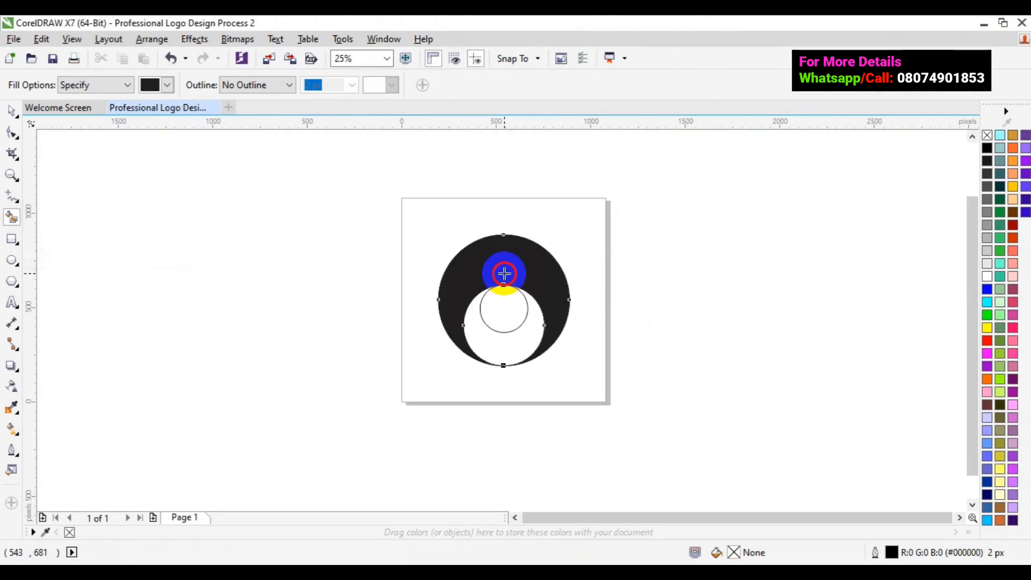
left_click(486, 347)
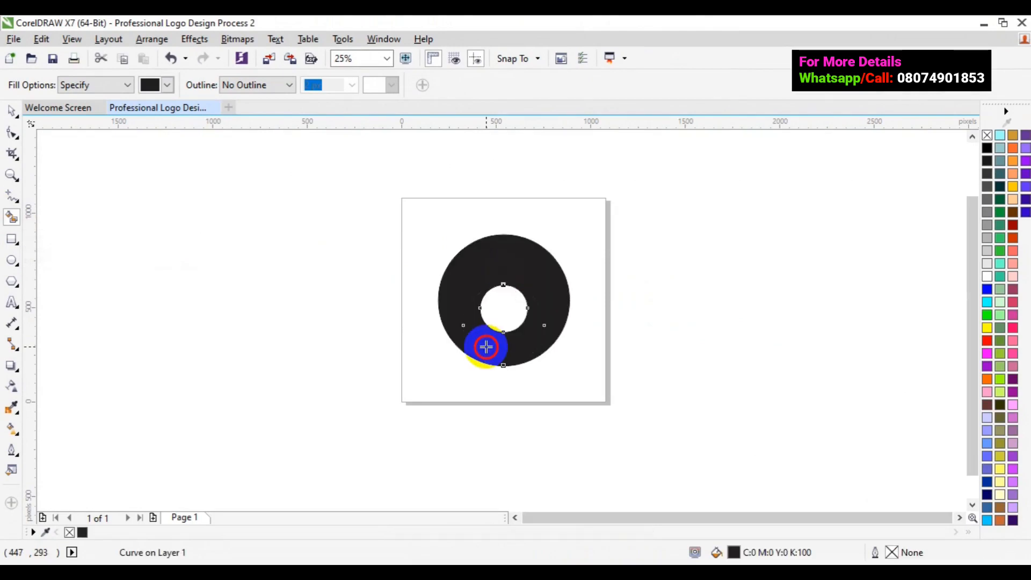
key("space")
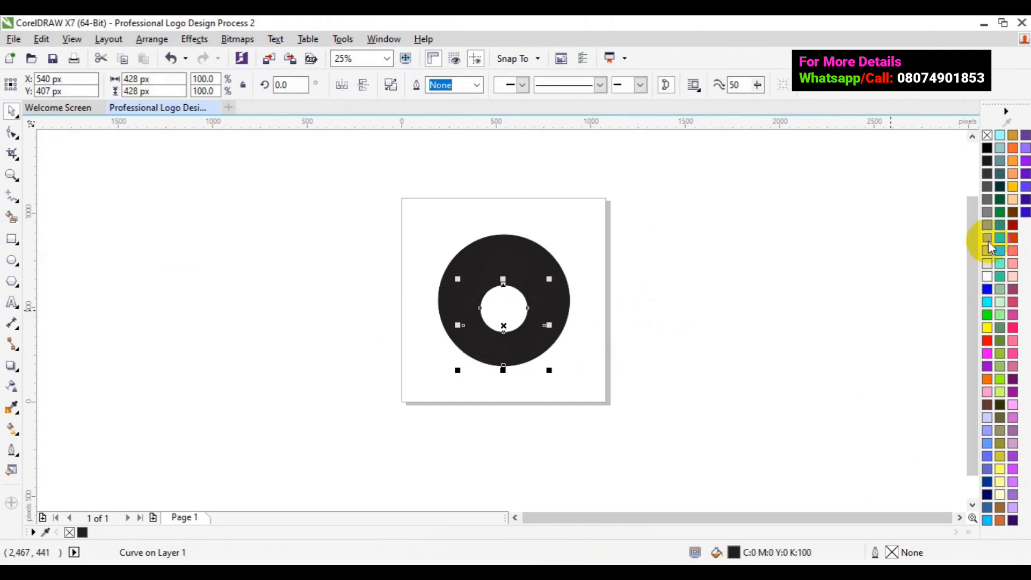
left_click(988, 240)
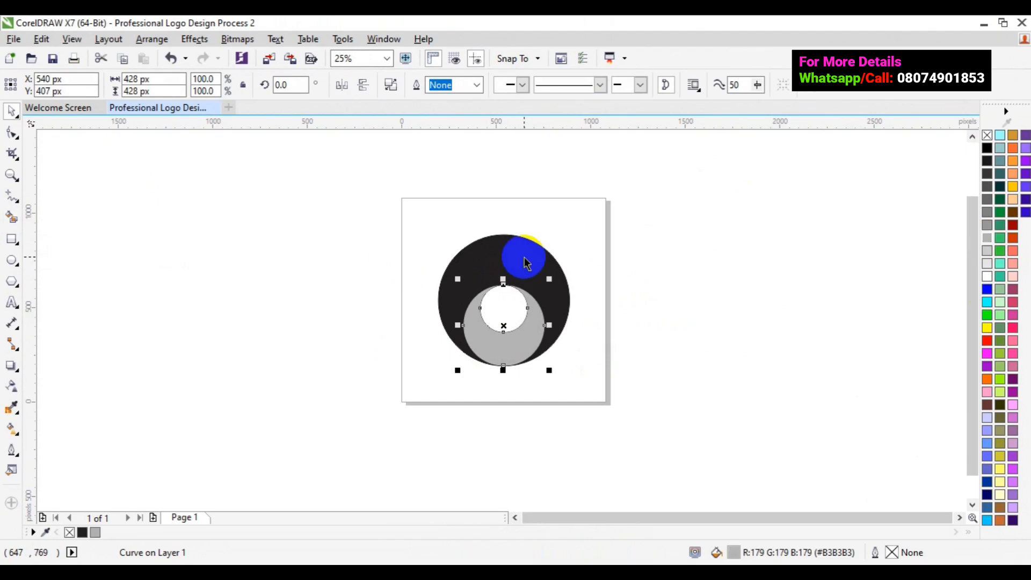
- Move both filled crescents off the page to the right and the three outline circles off to the left
left_click(524, 259, "shift")
left_click_drag(525, 256, 718, 279)
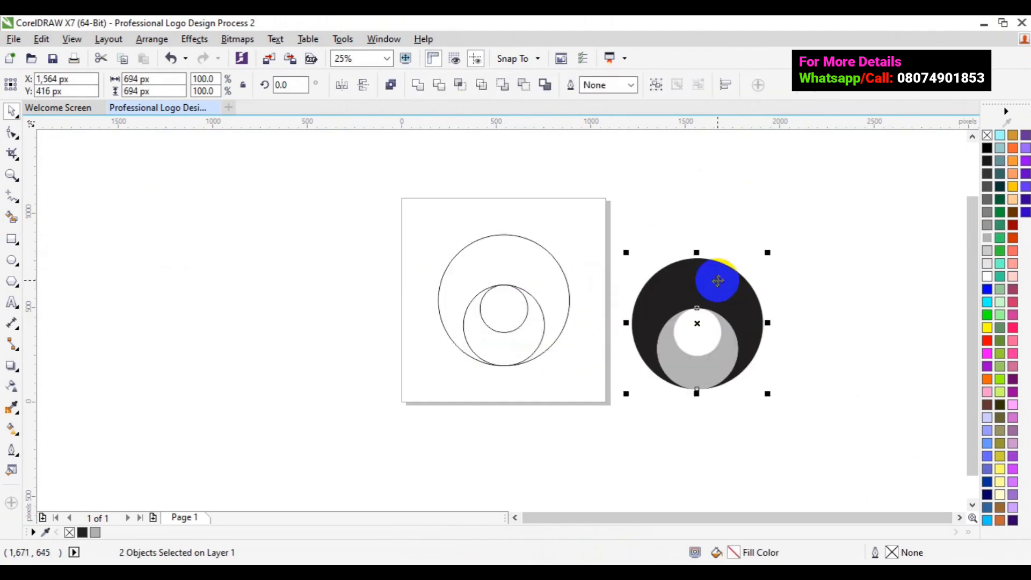
left_click_drag(367, 230, 589, 377)
left_click_drag(525, 317, 263, 313)
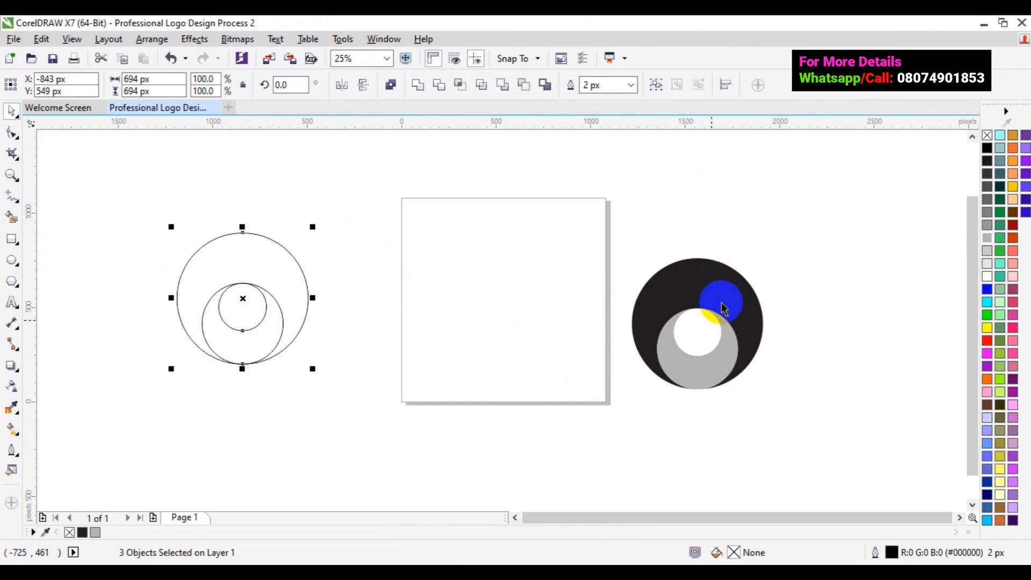
- Group the two filled crescents and centre the group on the page
left_click(596, 206)
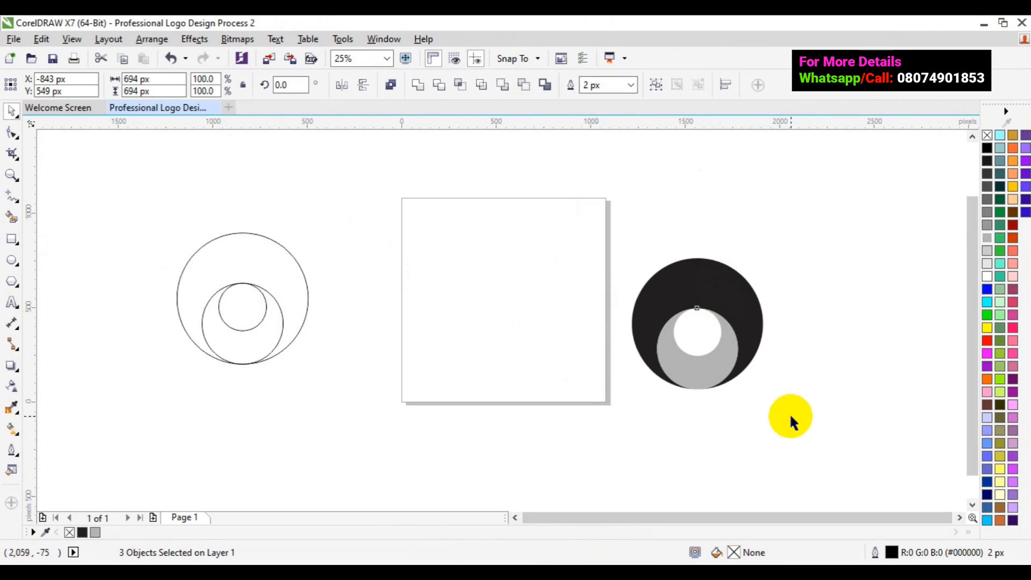
left_click_drag(596, 207, 791, 416)
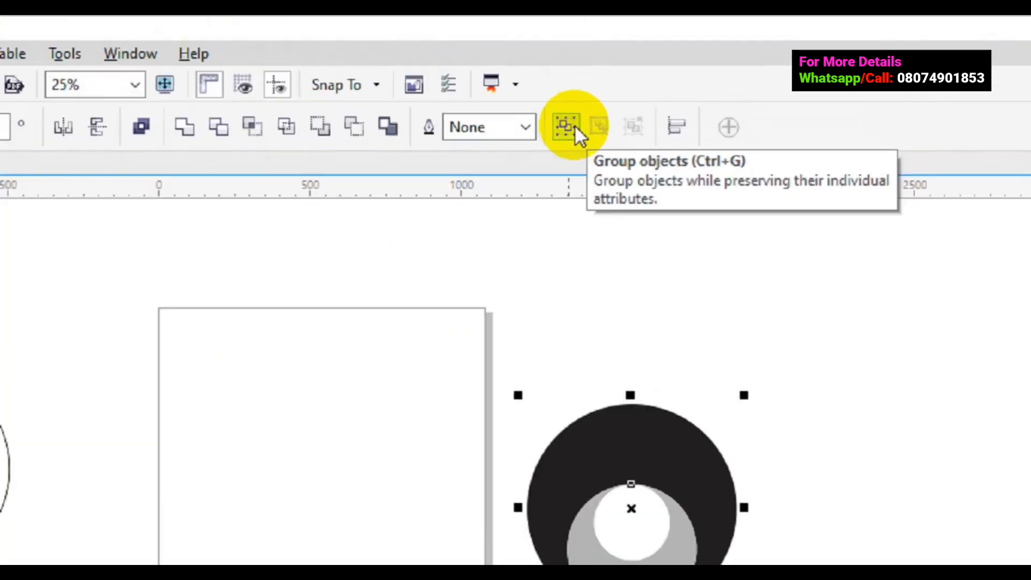
left_click(575, 126)
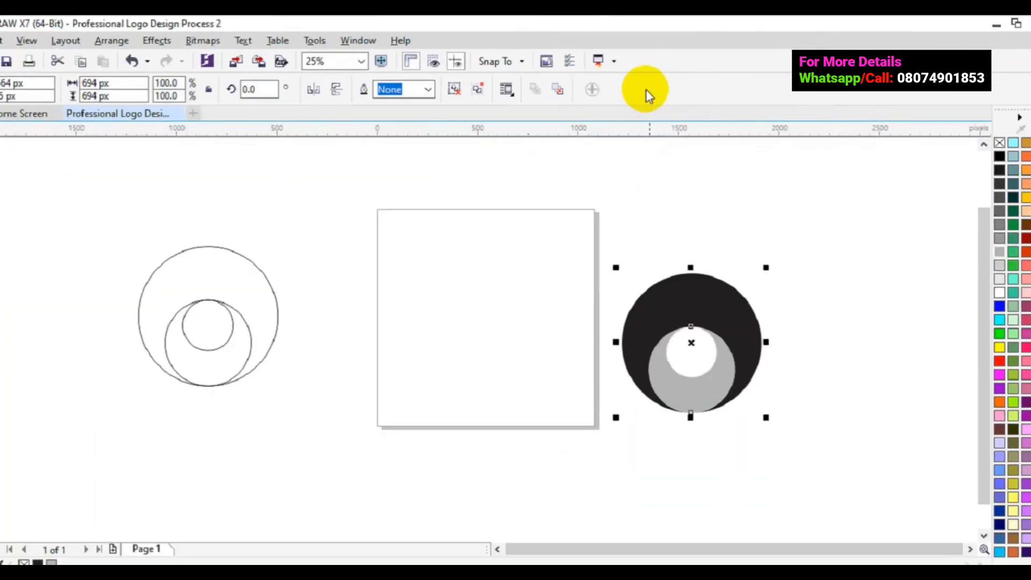
key("p")
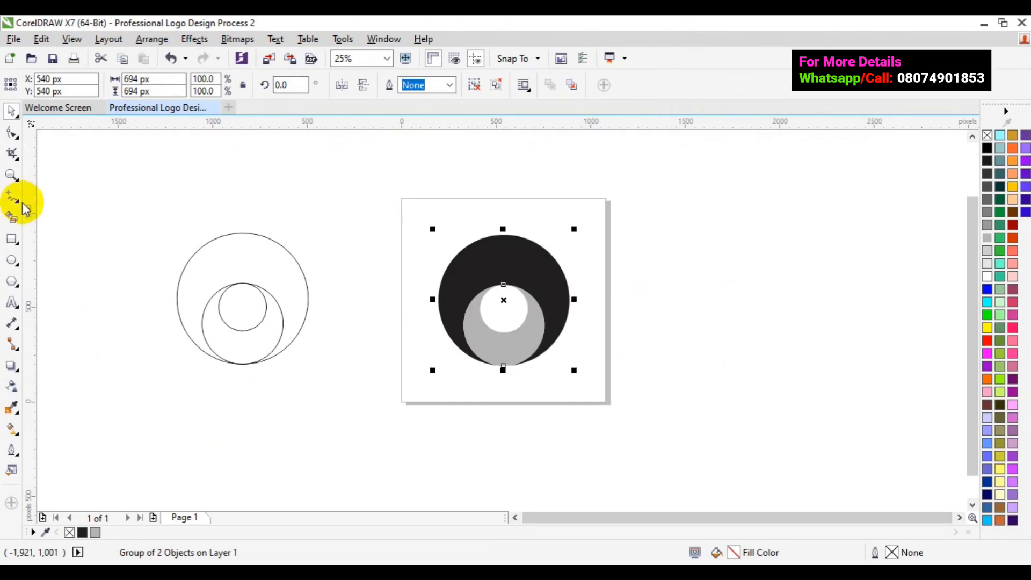
- Ungroup the two filled crescents on the page and deselect them
left_click(12, 175)
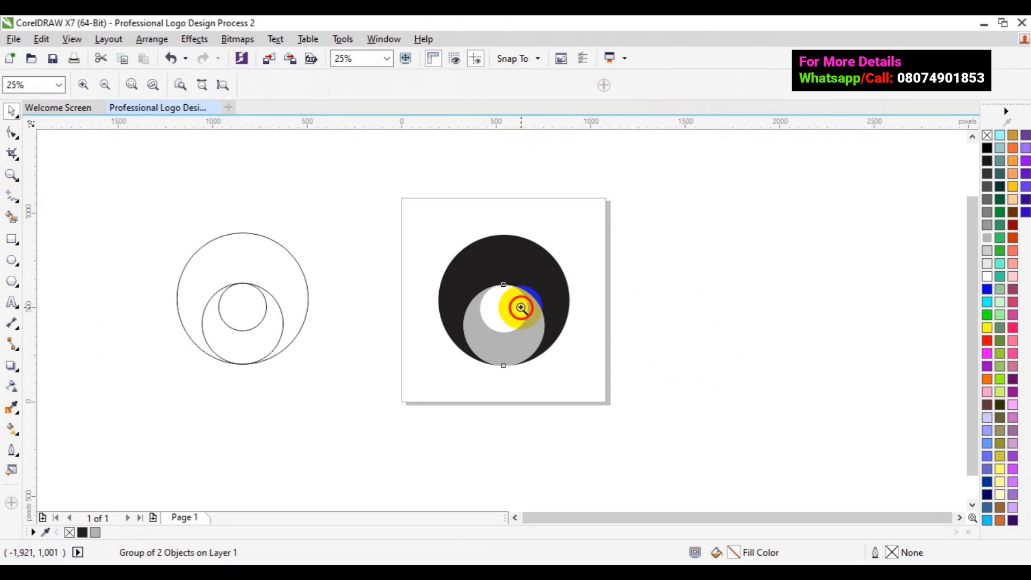
left_click(520, 307)
key("space")
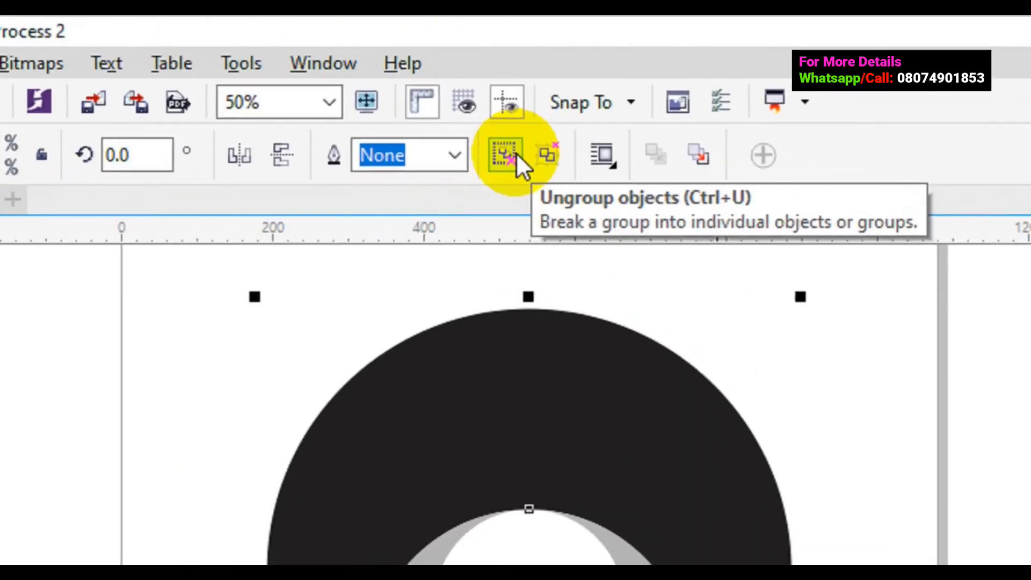
left_click(516, 154)
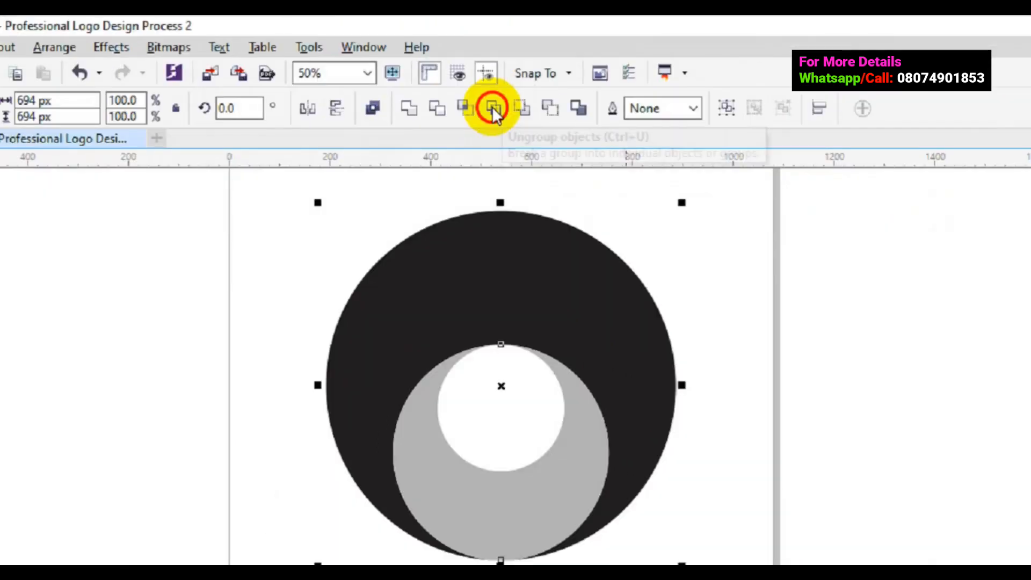
left_click(871, 344)
- Apply a fountain fill to the large outer crescent with the Interactive Fill tool
left_click(617, 270)
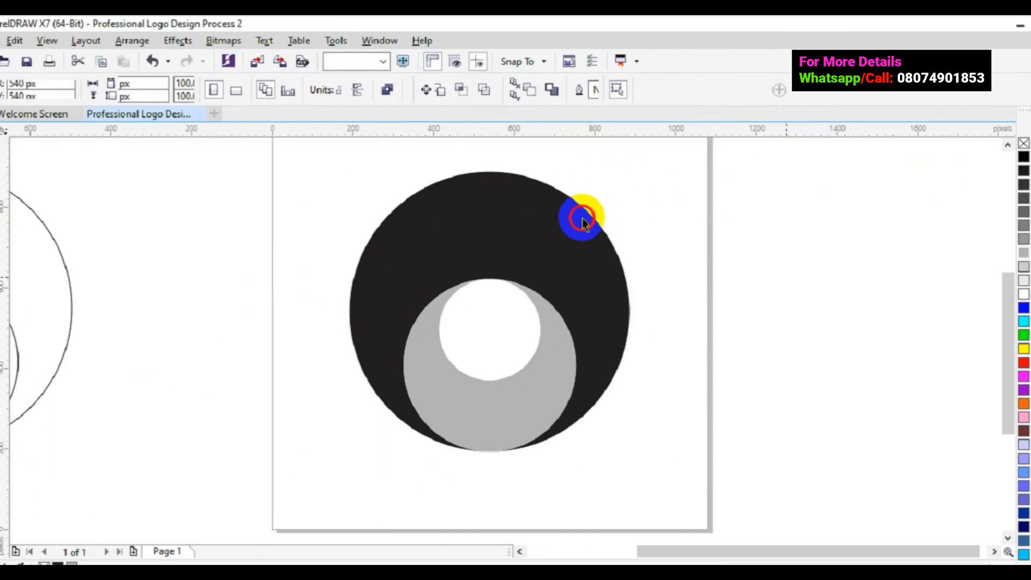
left_click(583, 220)
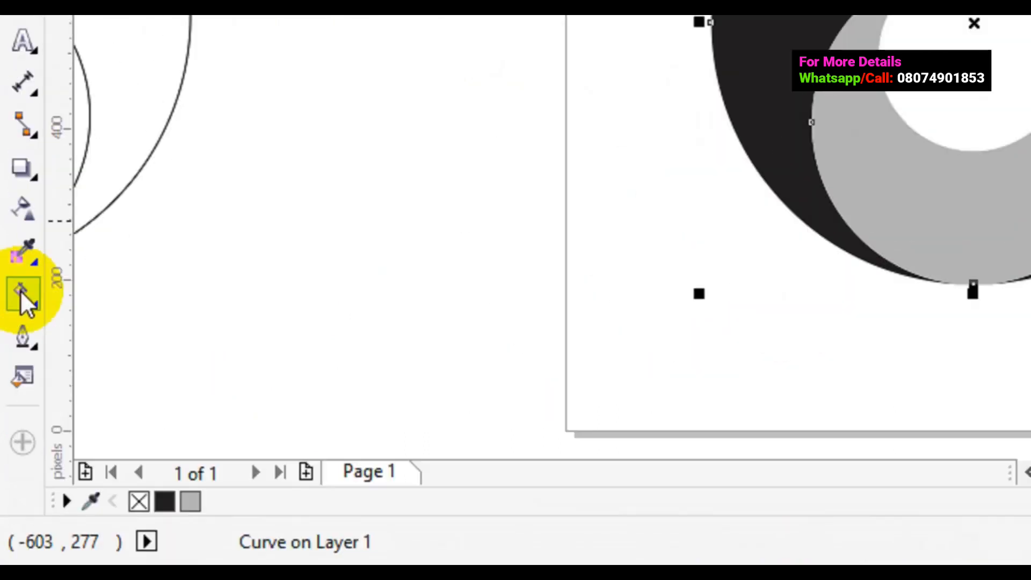
left_click(20, 290)
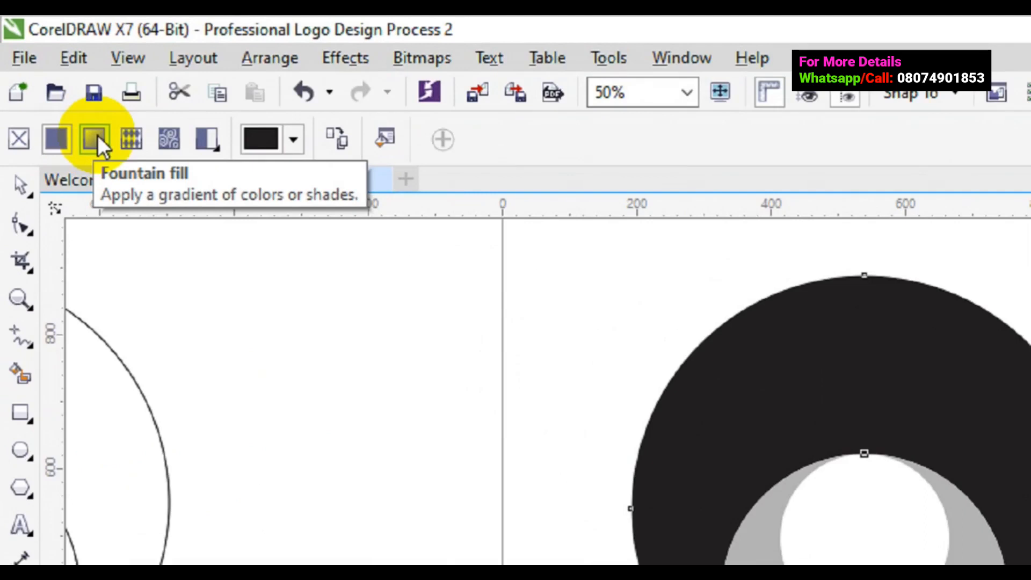
left_click(54, 84)
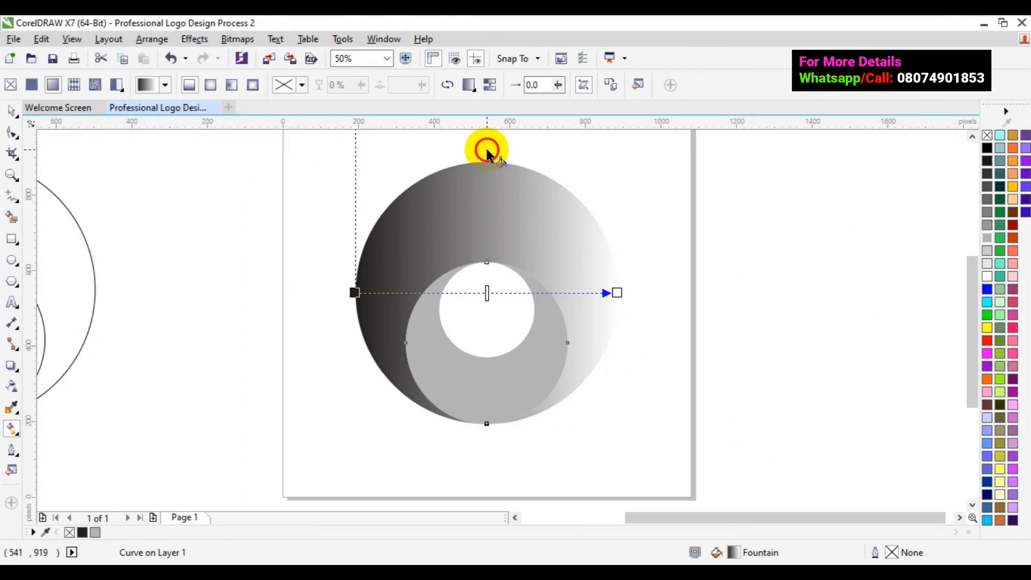
- Redirect the outer crescent's gradient vertically, from just above its top edge down to the centre of the logo
left_click_drag(487, 152, 488, 293)
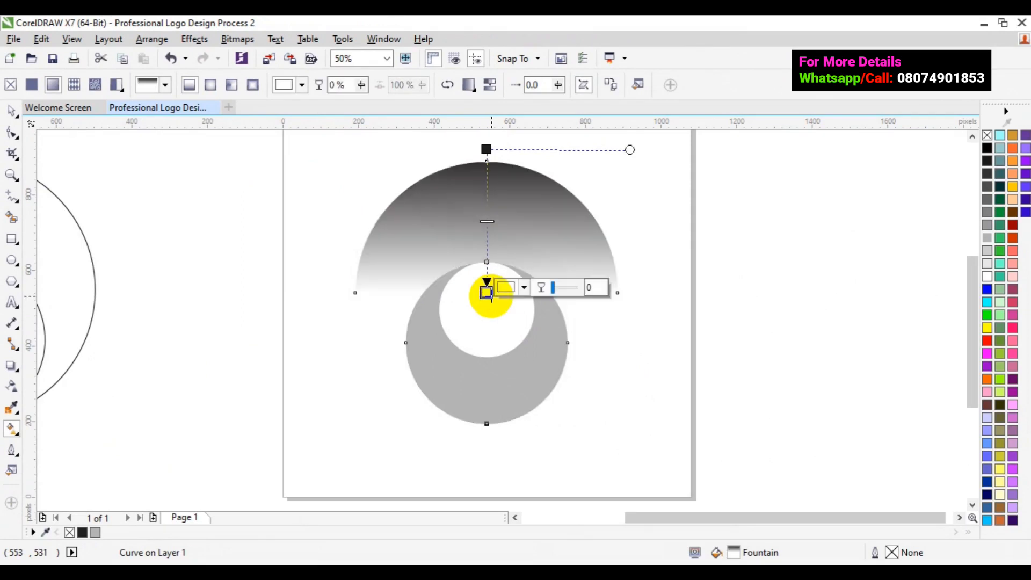
key("ctrl+z")
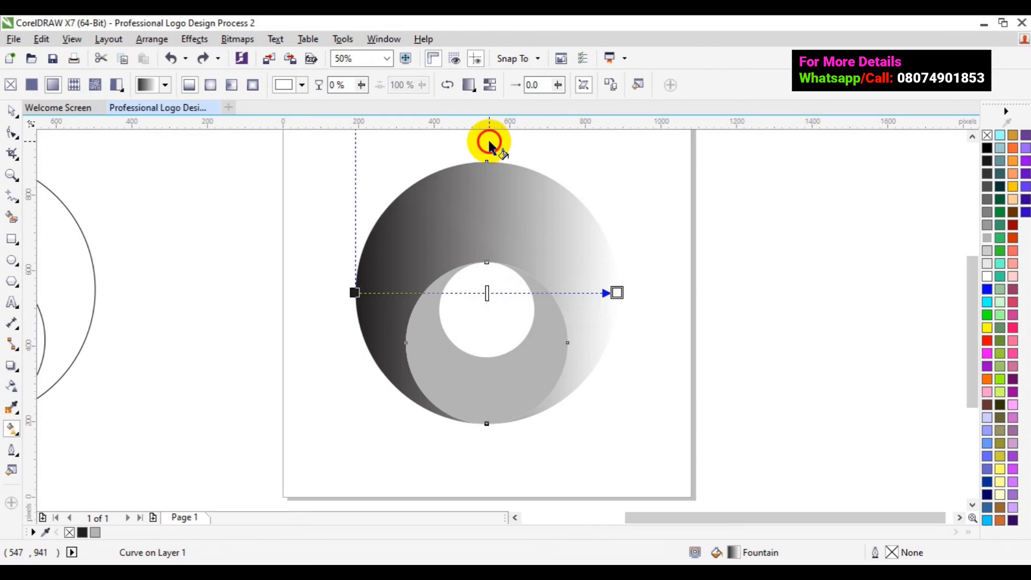
left_click_drag(488, 139, 491, 298)
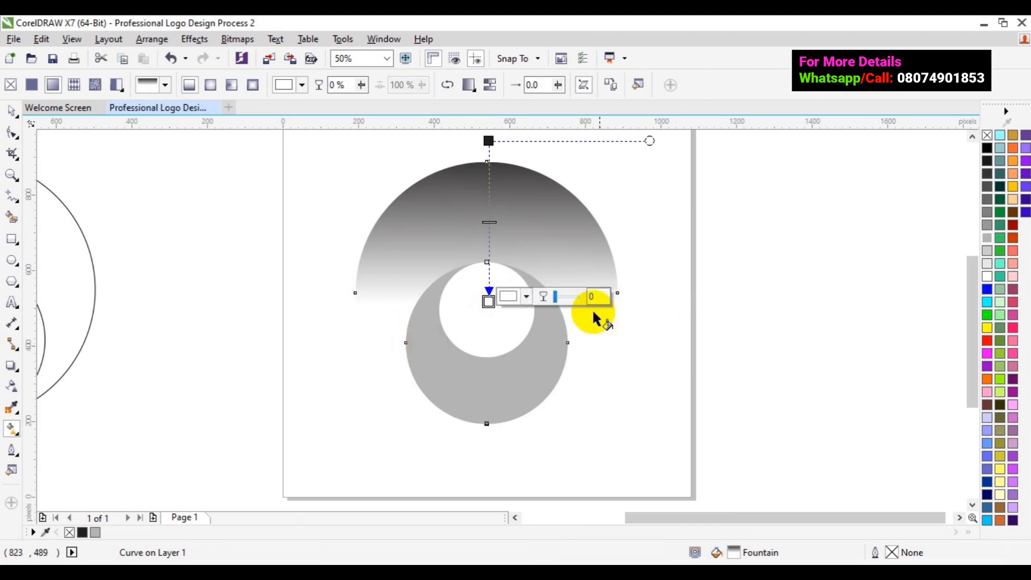
- Set the gradient's lower end colour to blue (#0000FF) by sampling the palette swatch
left_click(972, 137)
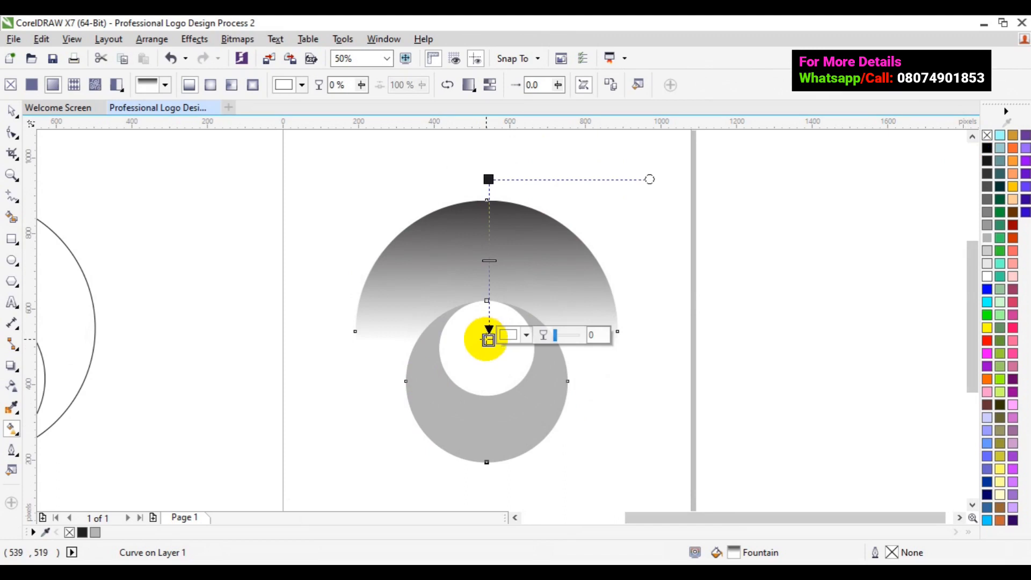
left_click(529, 338)
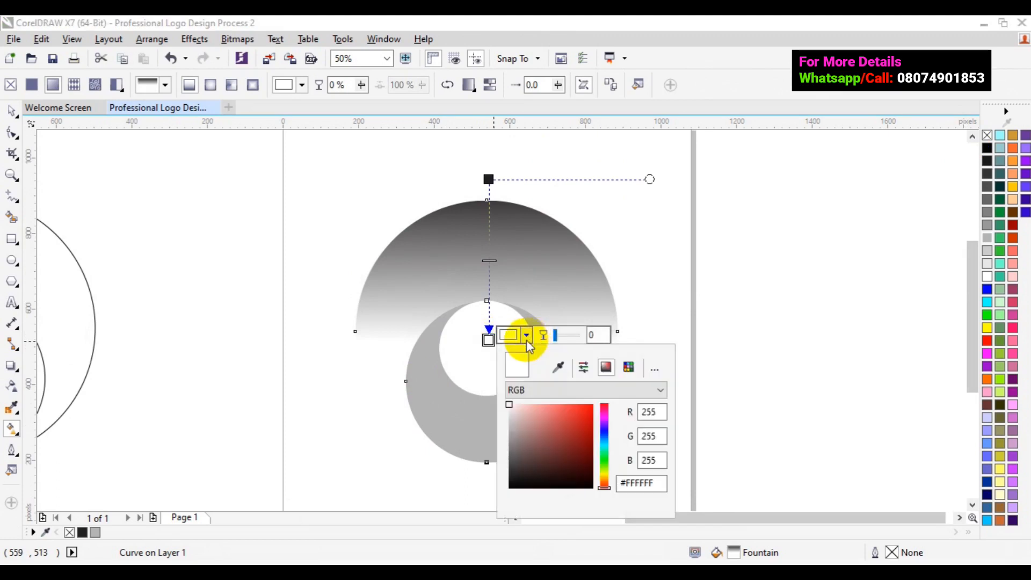
left_click(567, 367)
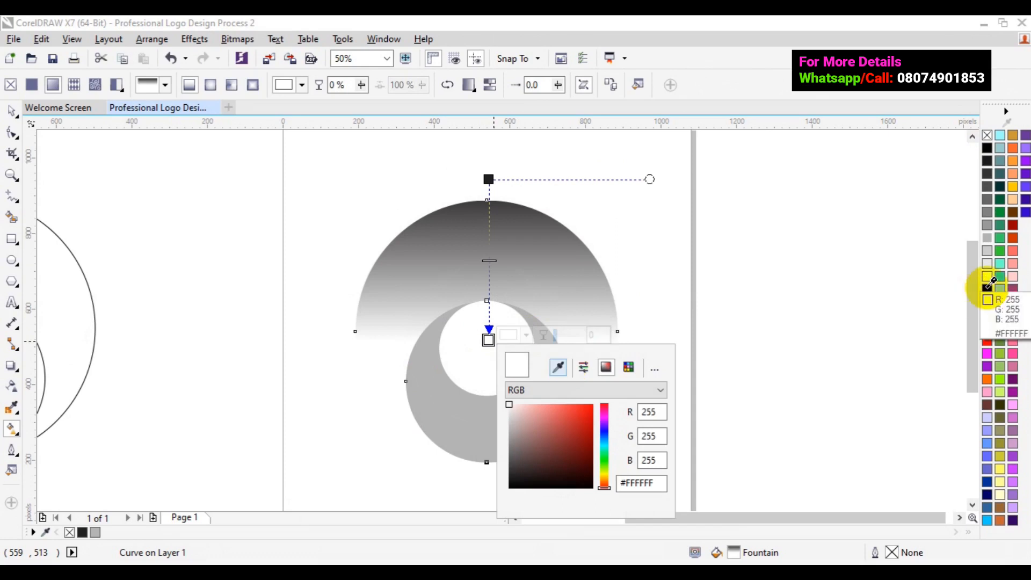
left_click(988, 288)
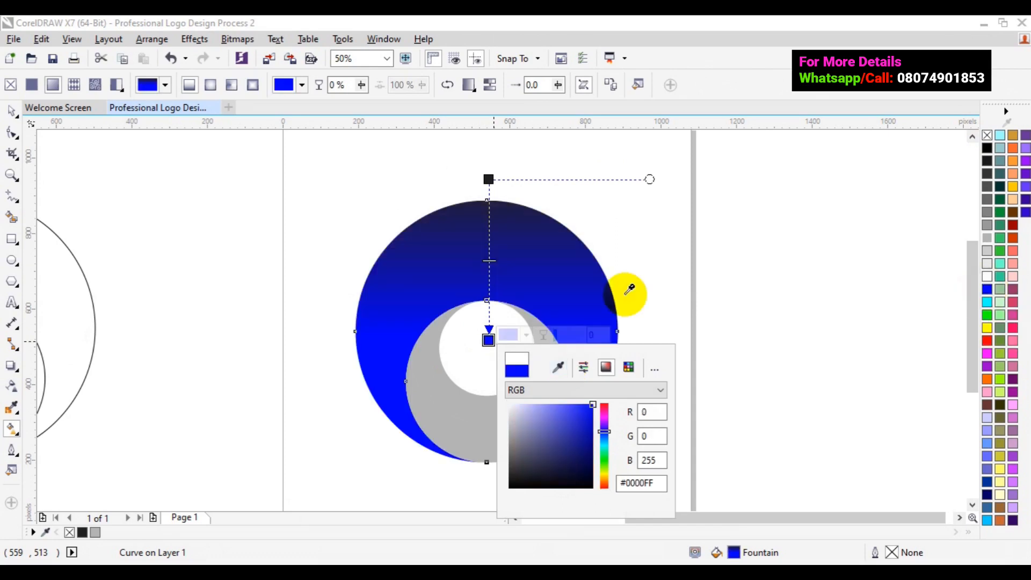
- Set the gradient's upper start colour to red with CMYK values 0, 100, 100, 0
left_click(492, 179)
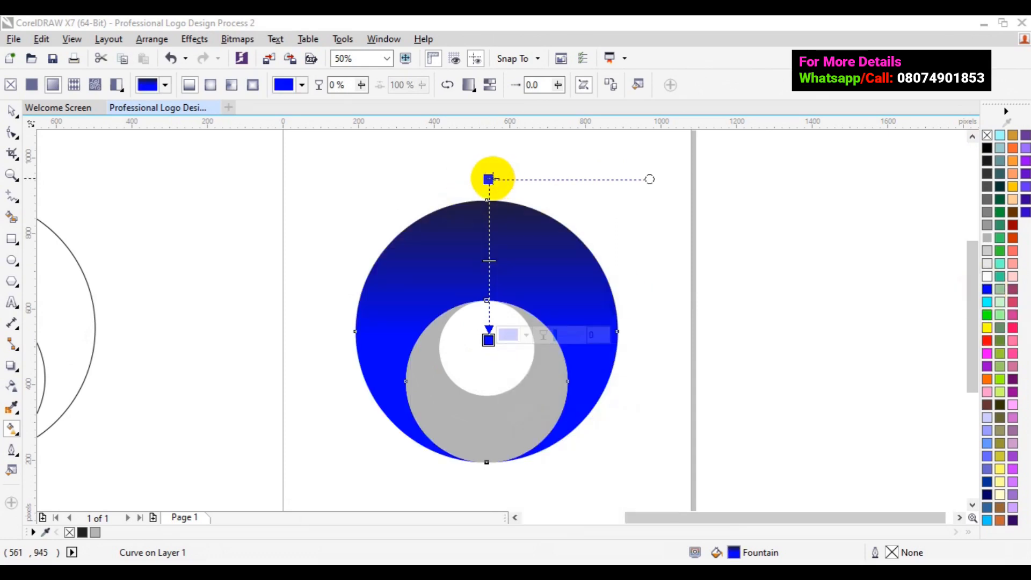
left_click(489, 179)
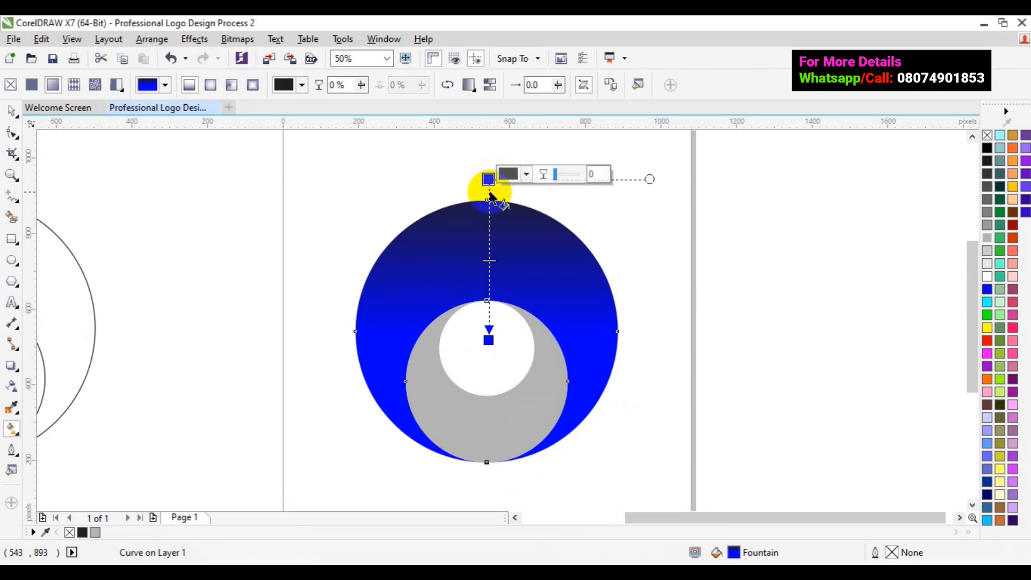
left_click(526, 175)
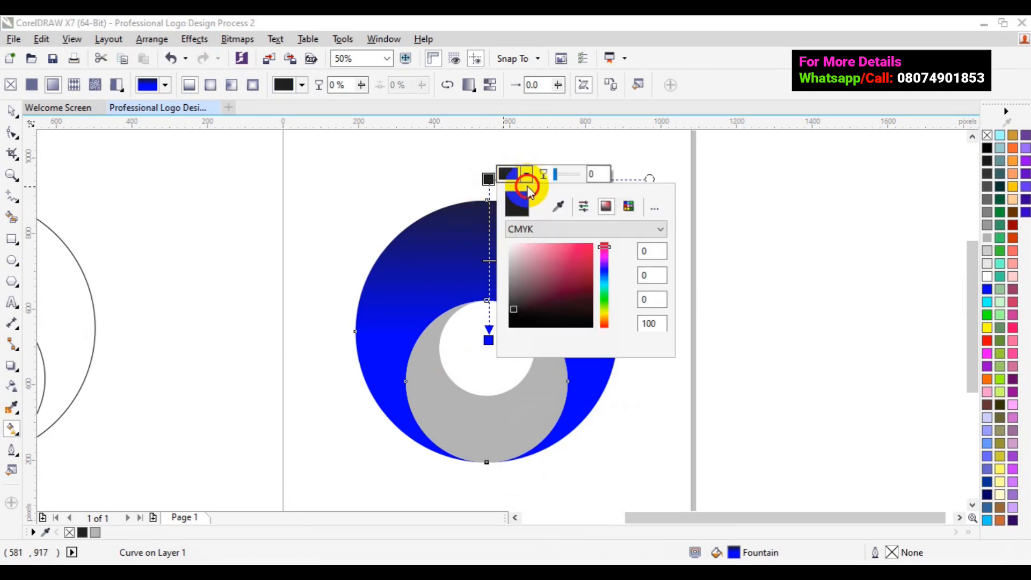
left_click(603, 325)
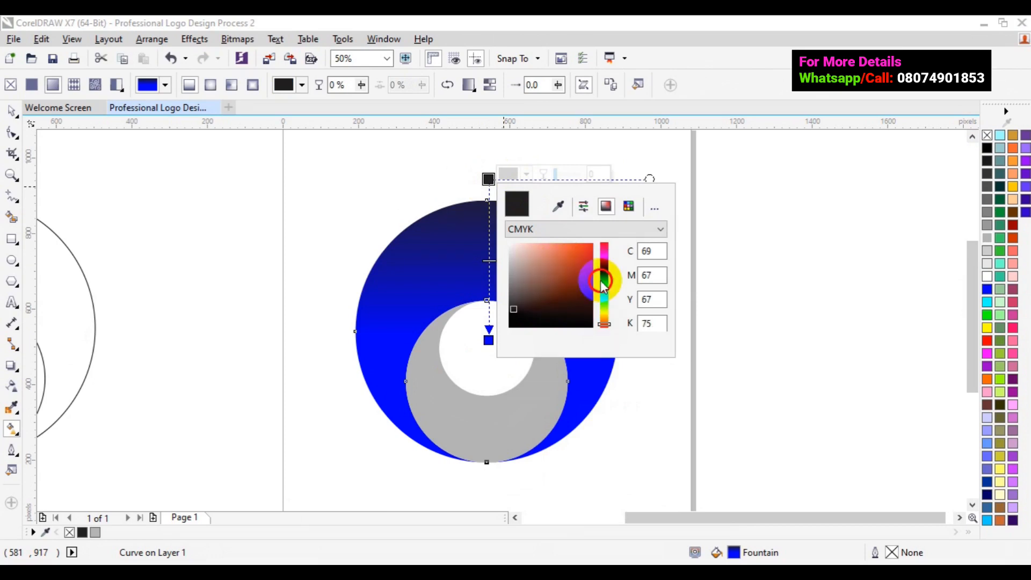
left_click(591, 246)
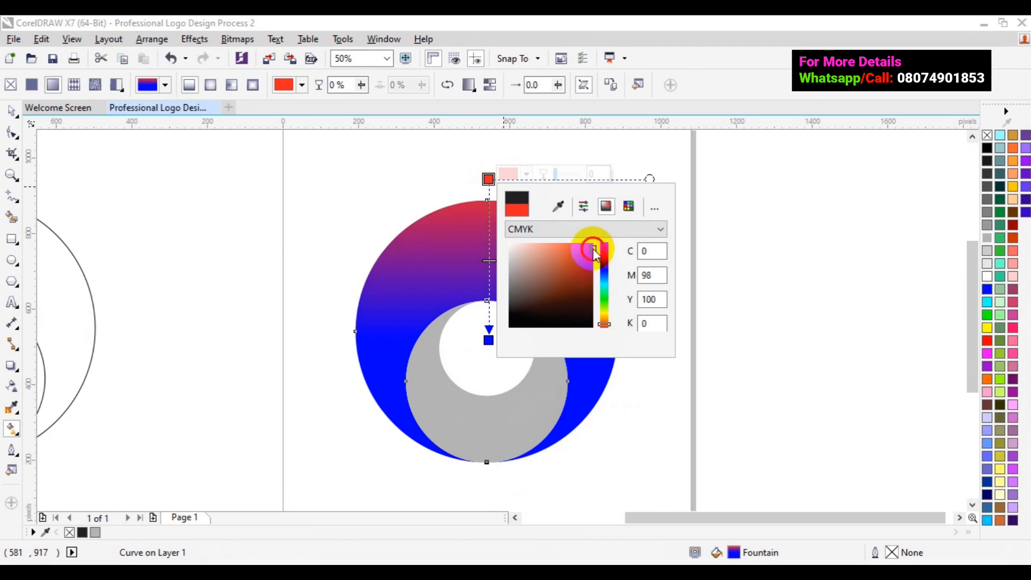
left_click(610, 334)
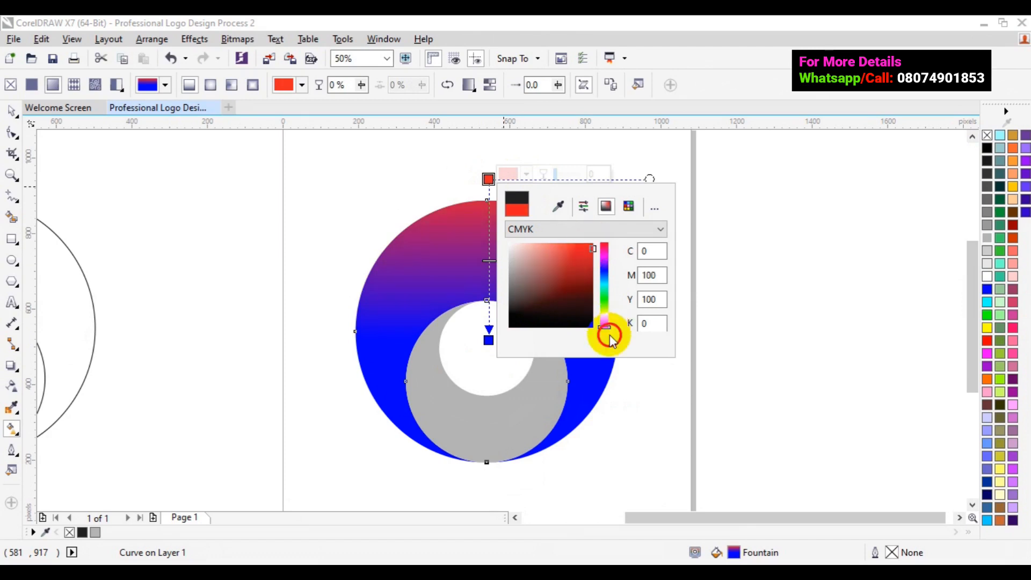
left_click(487, 258)
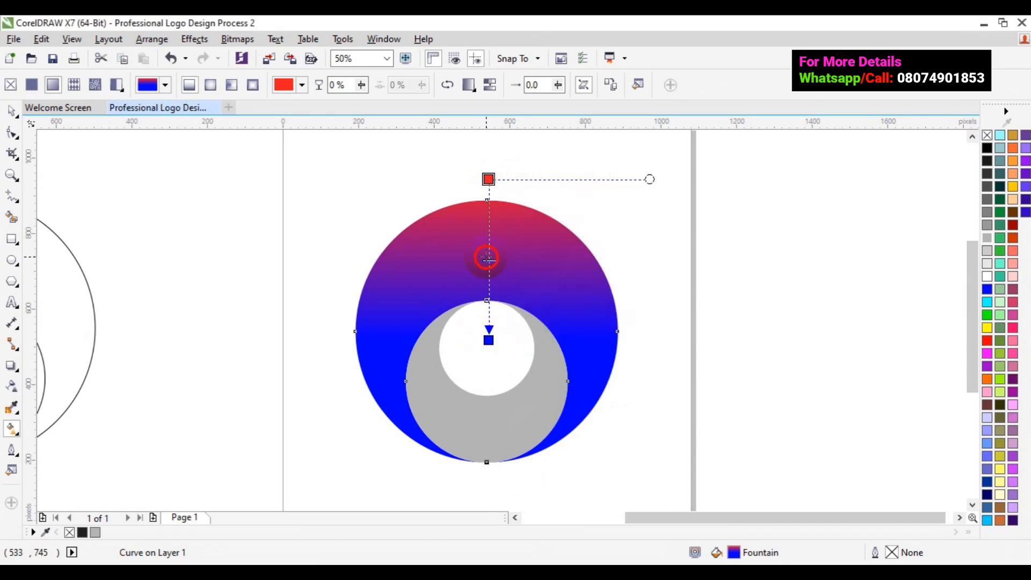
- Move the outer crescent's gradient midpoint slightly lower and nudge the gradient's width handle
left_click_drag(488, 260, 488, 269)
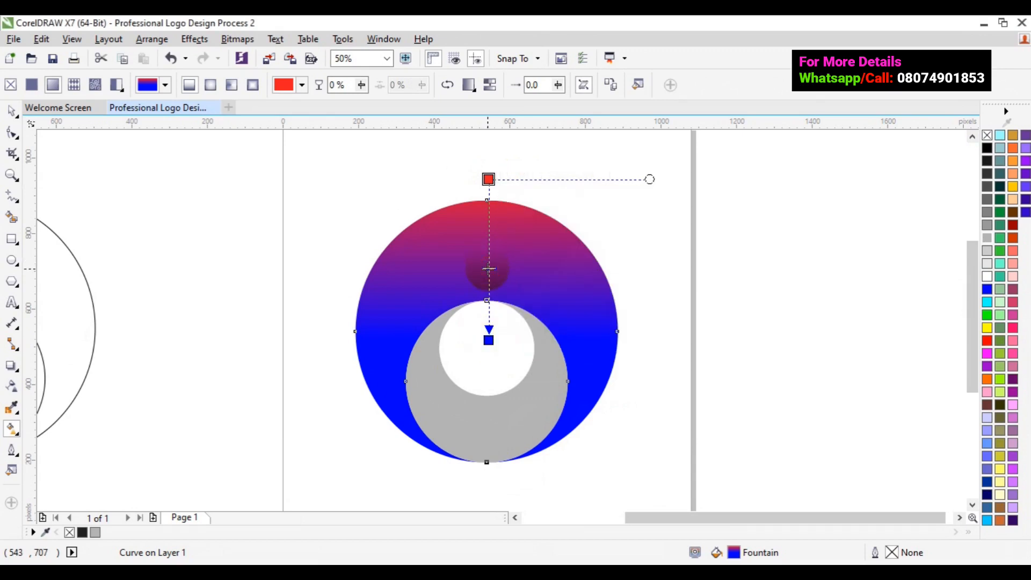
left_click(646, 181)
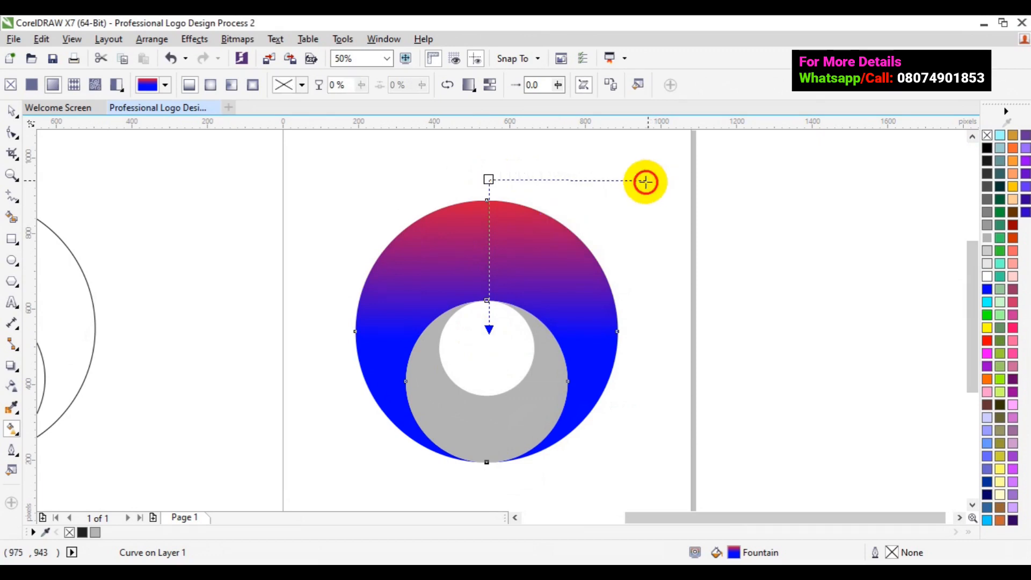
- Copy the outer crescent's fill onto the grey inner crescent and redirect it vertically, from just below the bottom edge up into the white circle
left_click(475, 417)
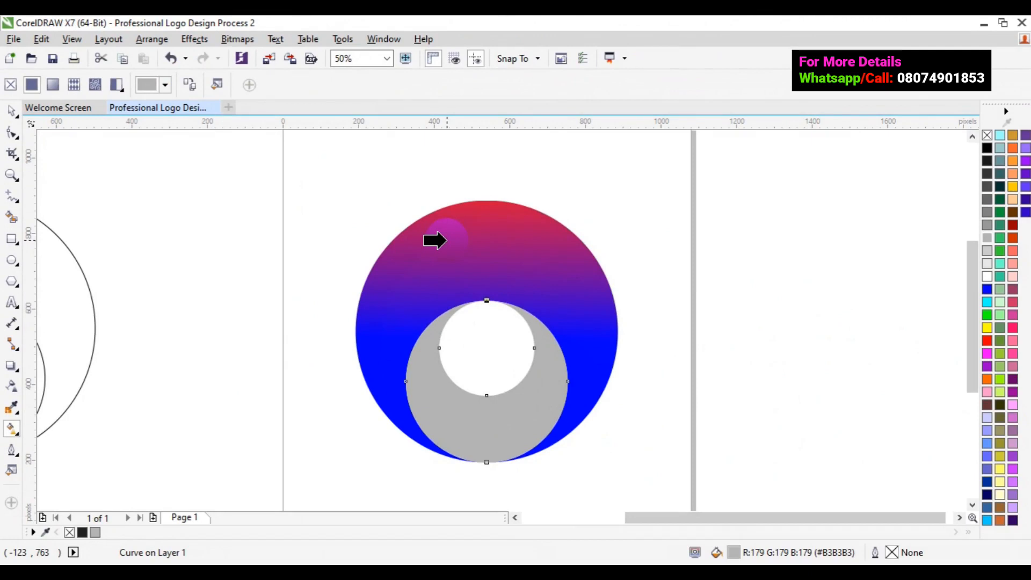
left_click(446, 240)
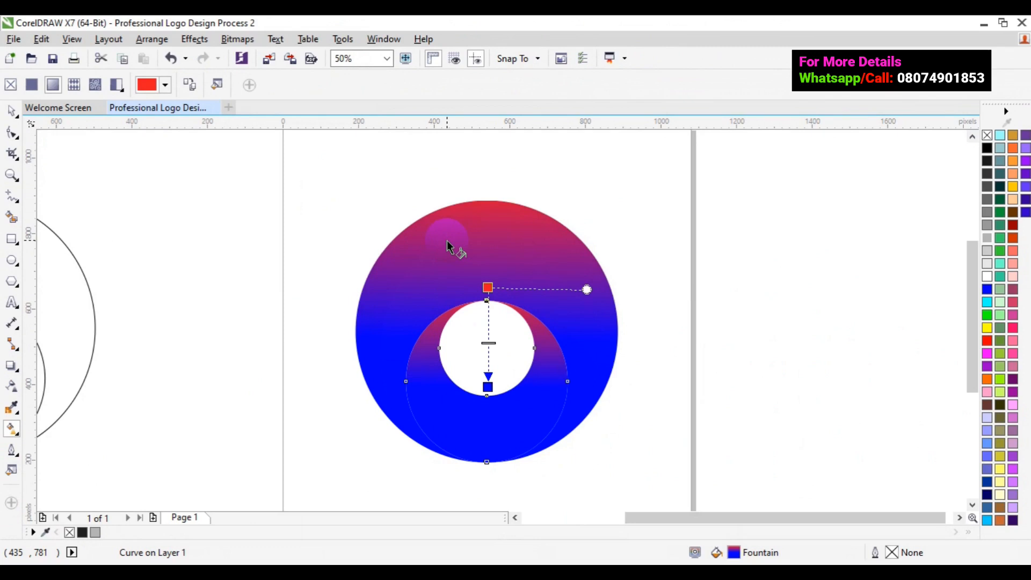
left_click(493, 473)
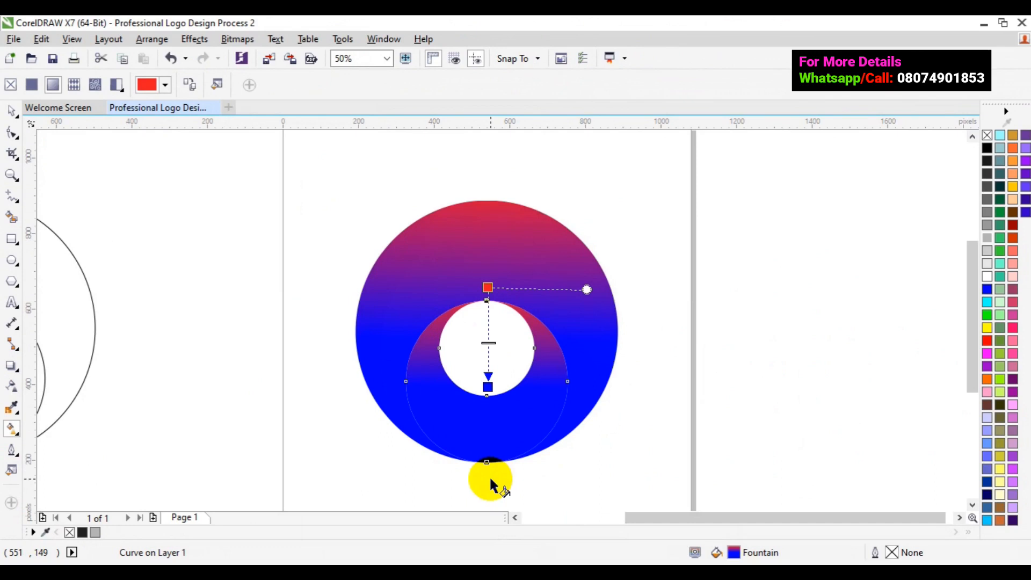
left_click_drag(491, 479, 491, 356)
left_click_drag(491, 355, 490, 321)
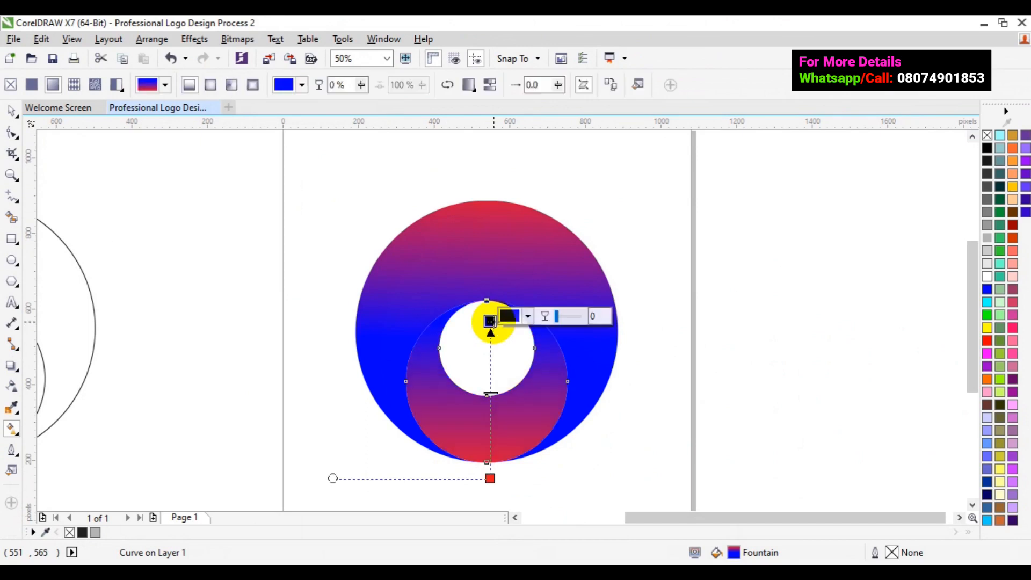
- Set the outer crescent's lower gradient end colour to orange-red with RGB values 255, 38, 0 (#FF2600)
left_click(12, 110)
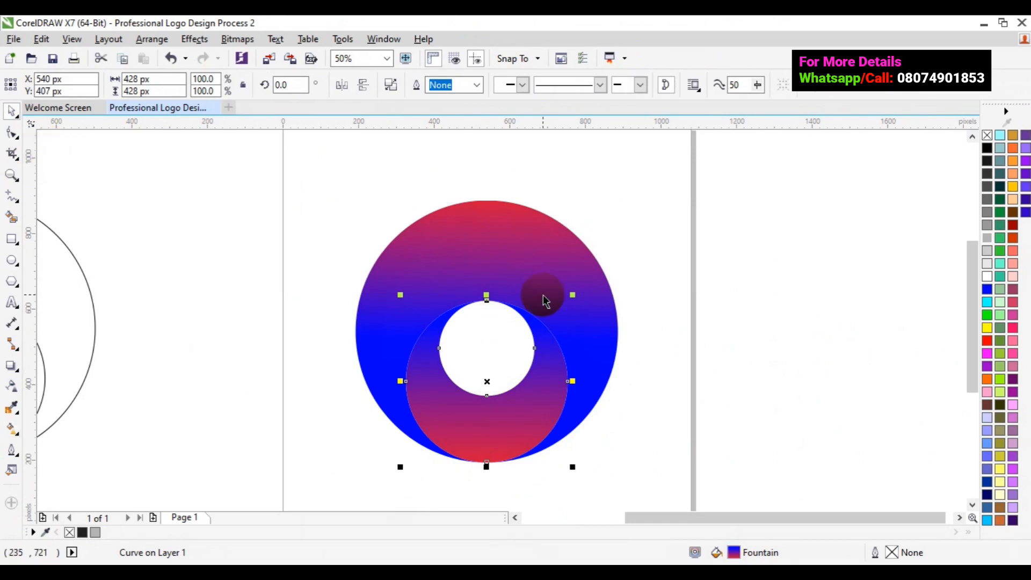
left_click(439, 253)
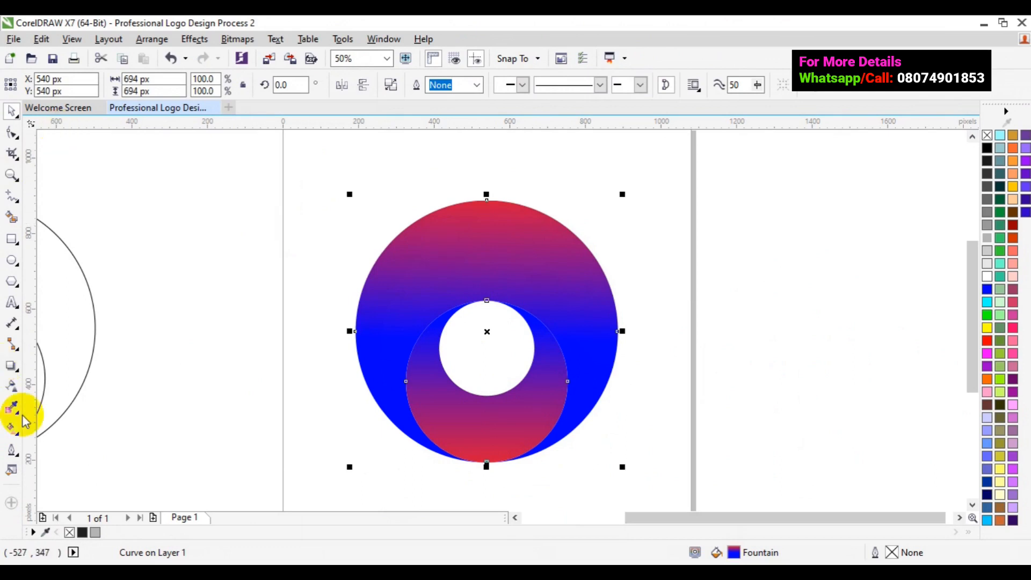
left_click(11, 429)
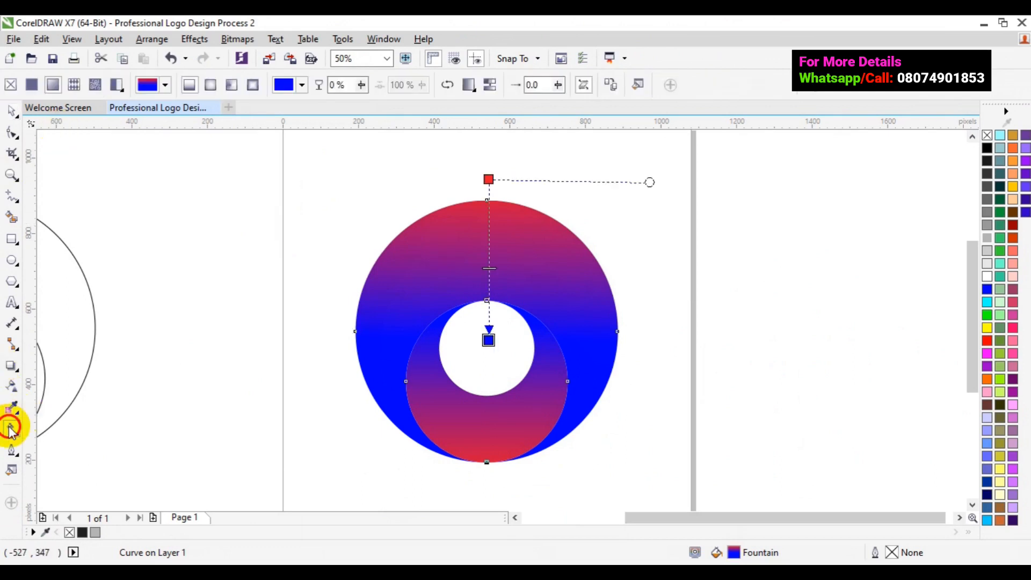
left_click(493, 336)
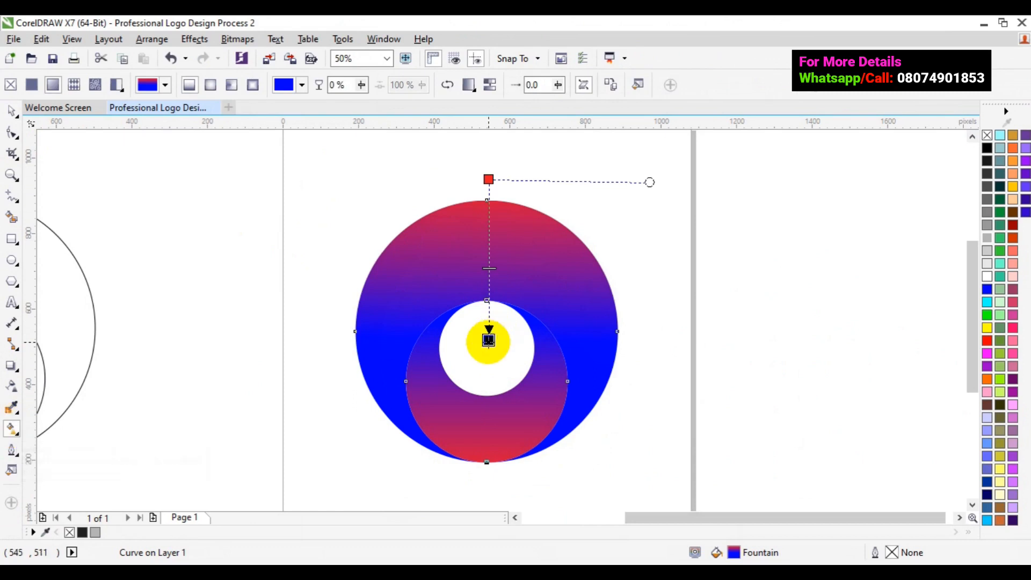
left_click(526, 337)
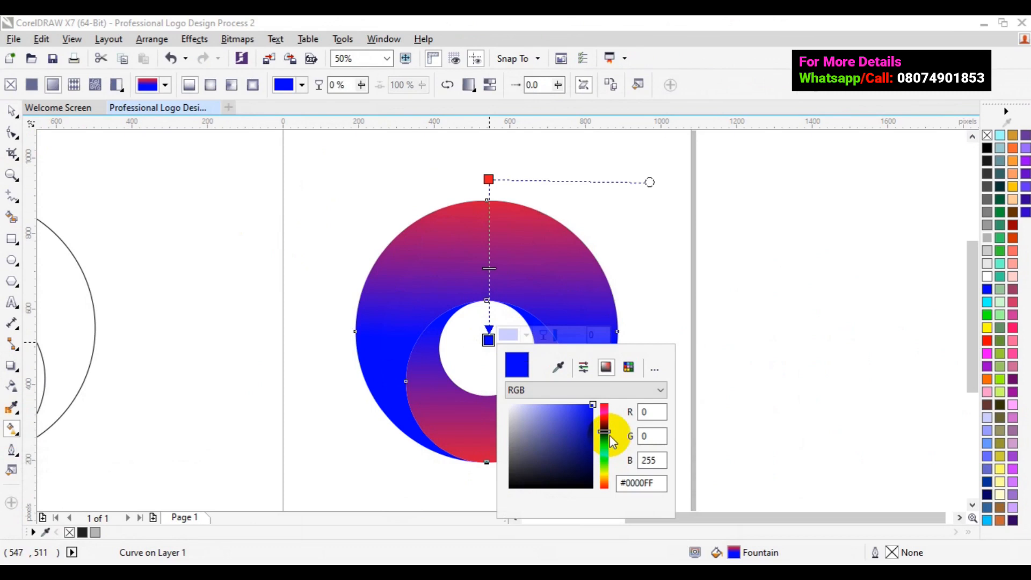
left_click(611, 479)
left_click_drag(611, 478, 611, 485)
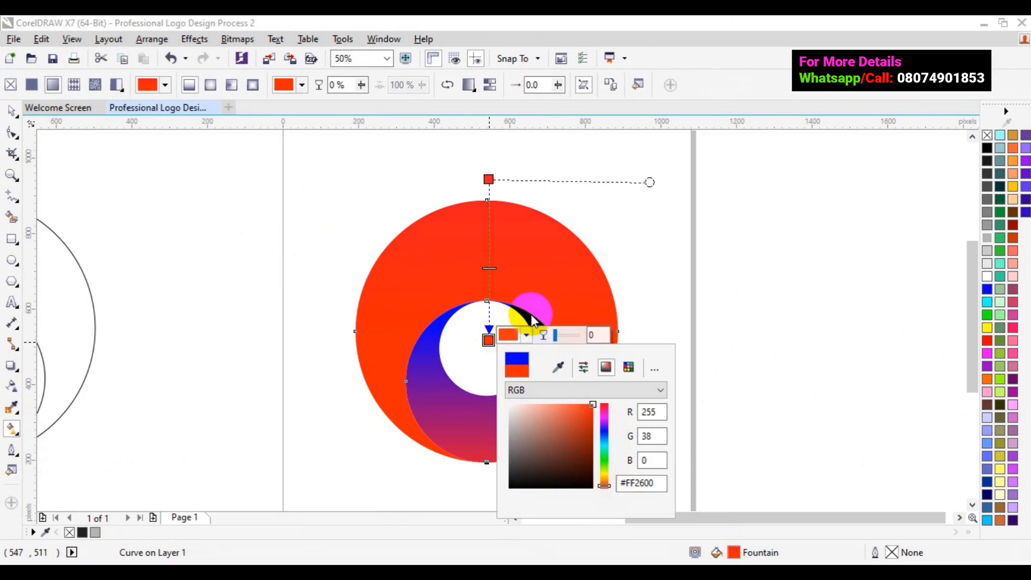
- Set the outer crescent's upper gradient colour to dark red, CMYK 31, 100, 100, 45, and move the gradient midpoint slightly lower
left_click(489, 178)
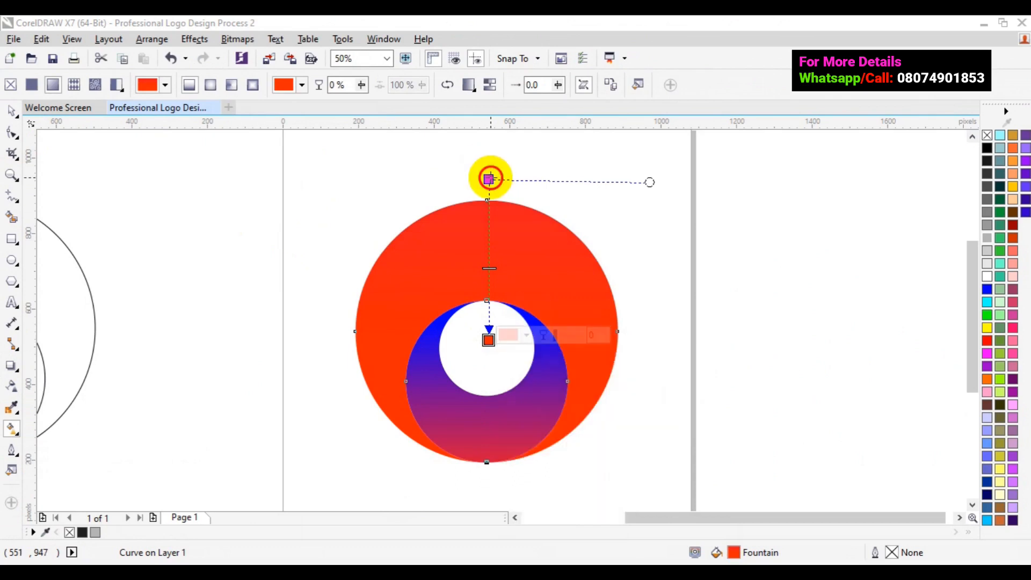
left_click(526, 176)
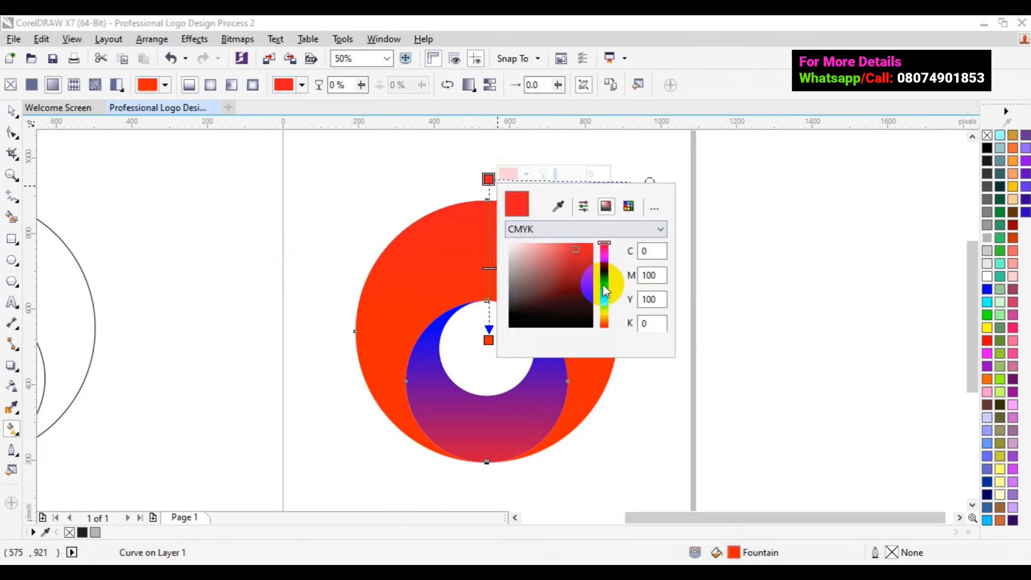
left_click(592, 272)
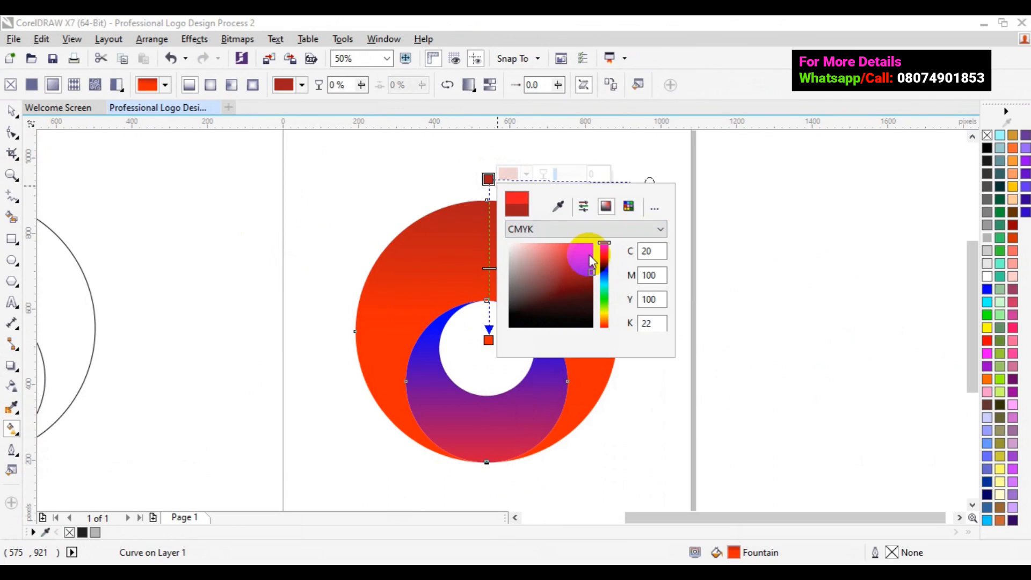
left_click(589, 253)
left_click(489, 179)
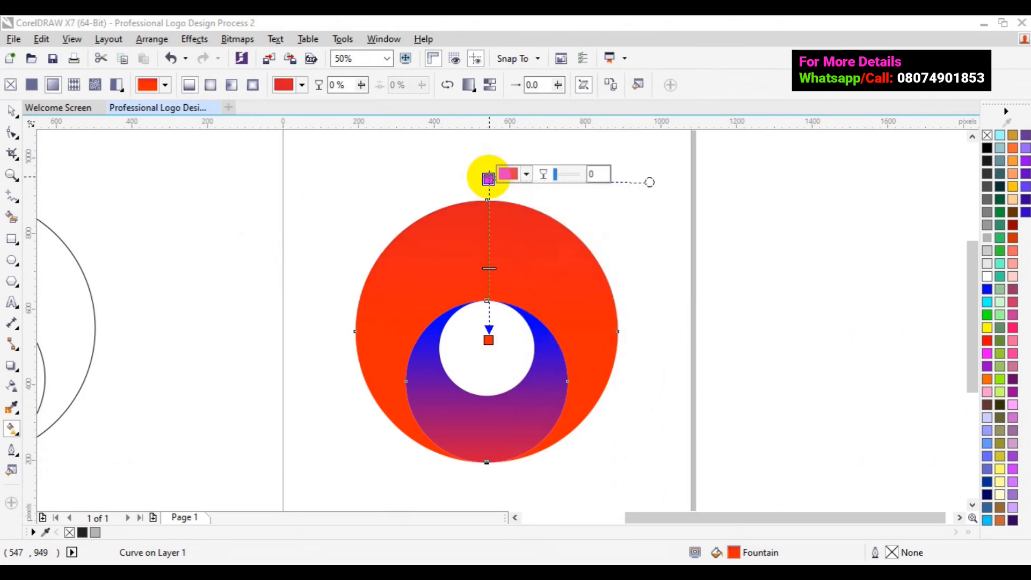
left_click(524, 177)
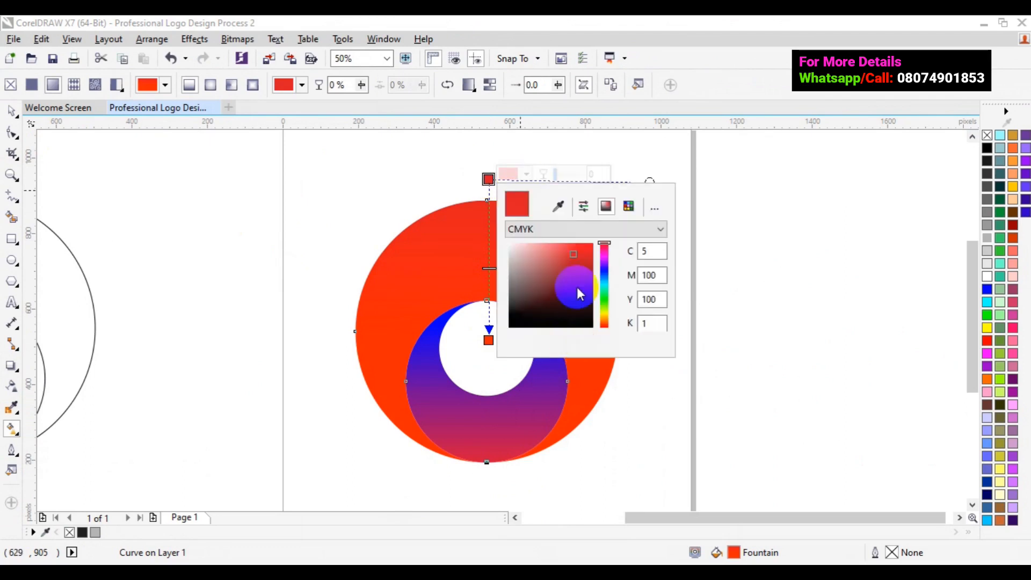
left_click(582, 286)
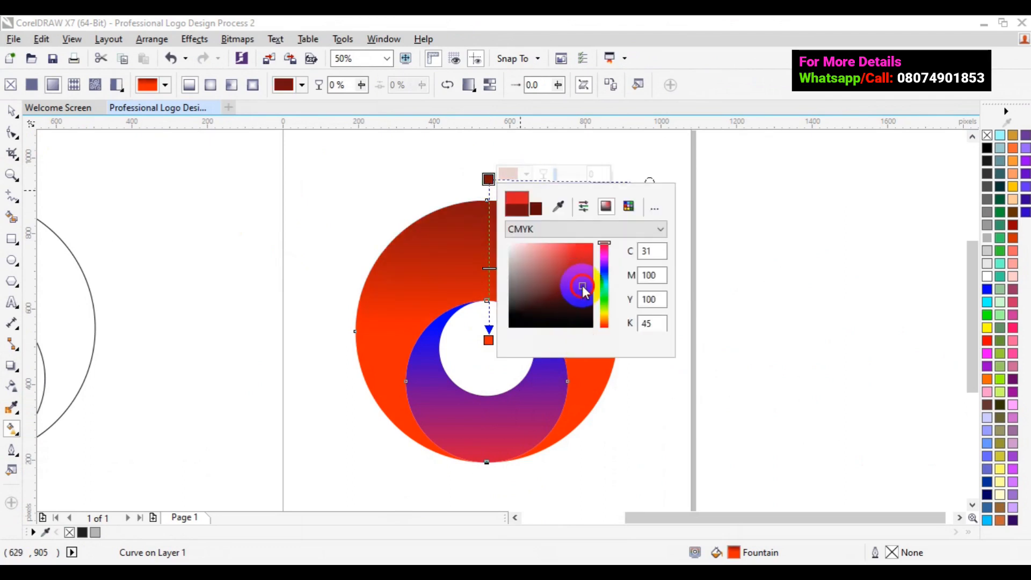
left_click(489, 269)
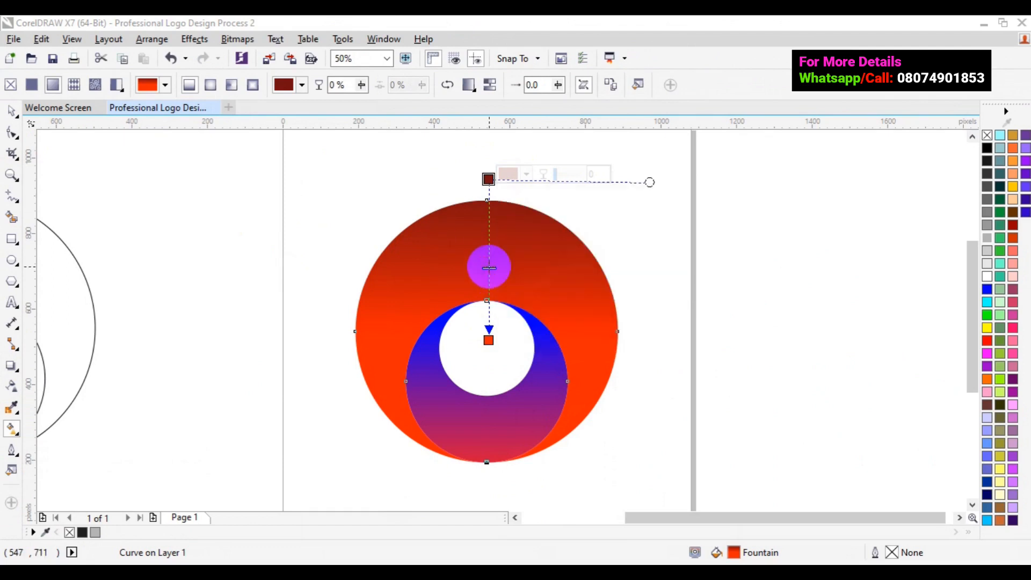
left_click_drag(489, 268, 489, 277)
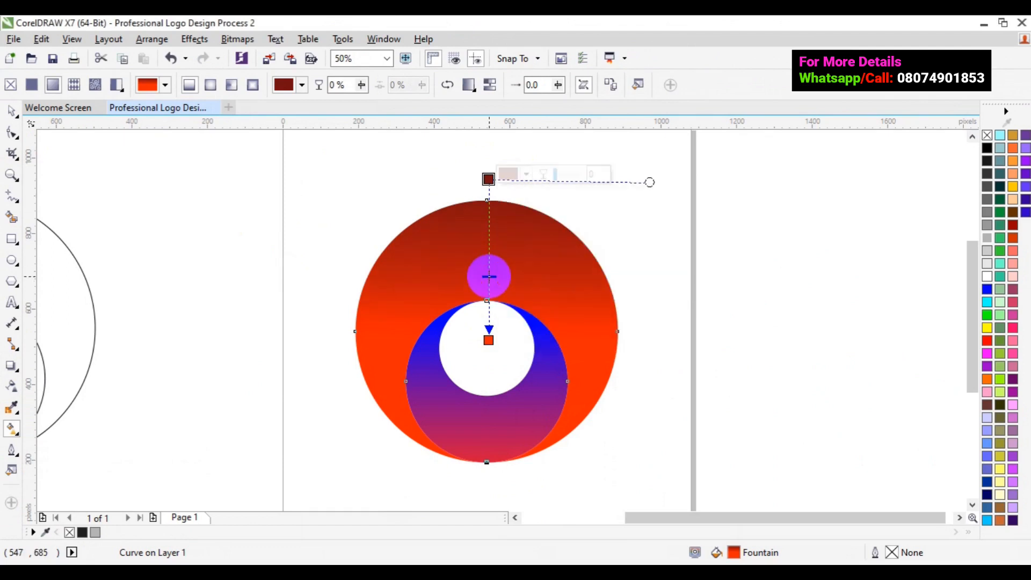
- Copy the outer crescent's red fountain fill onto the inner crescent
left_click(479, 414)
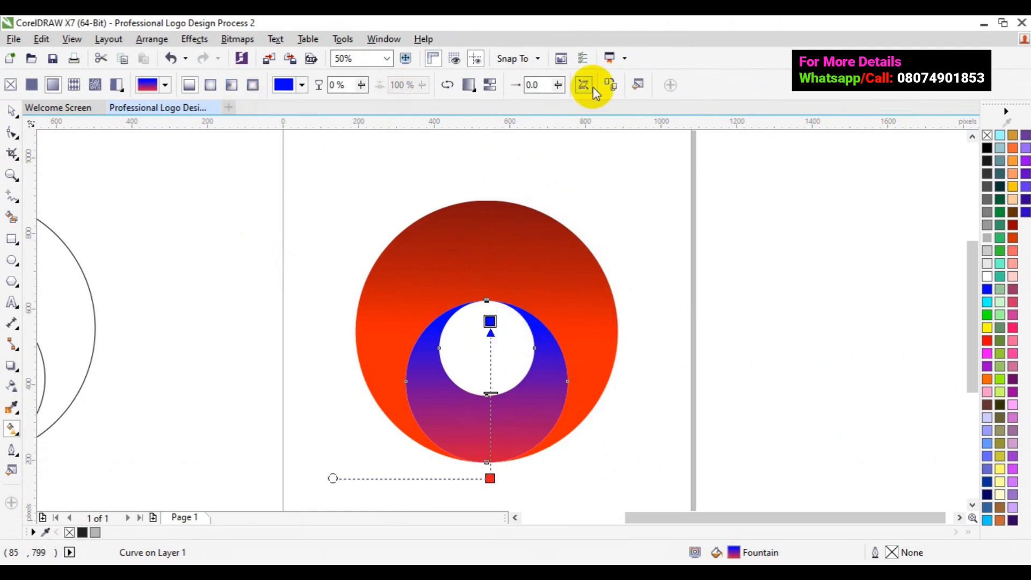
left_click(610, 85)
left_click(422, 259)
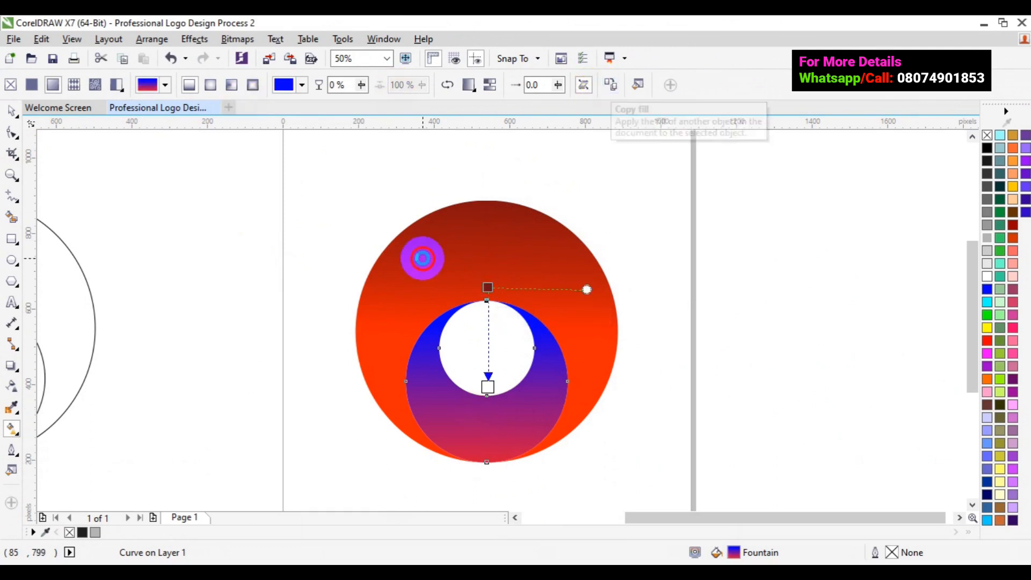
left_click(423, 259)
key("space")
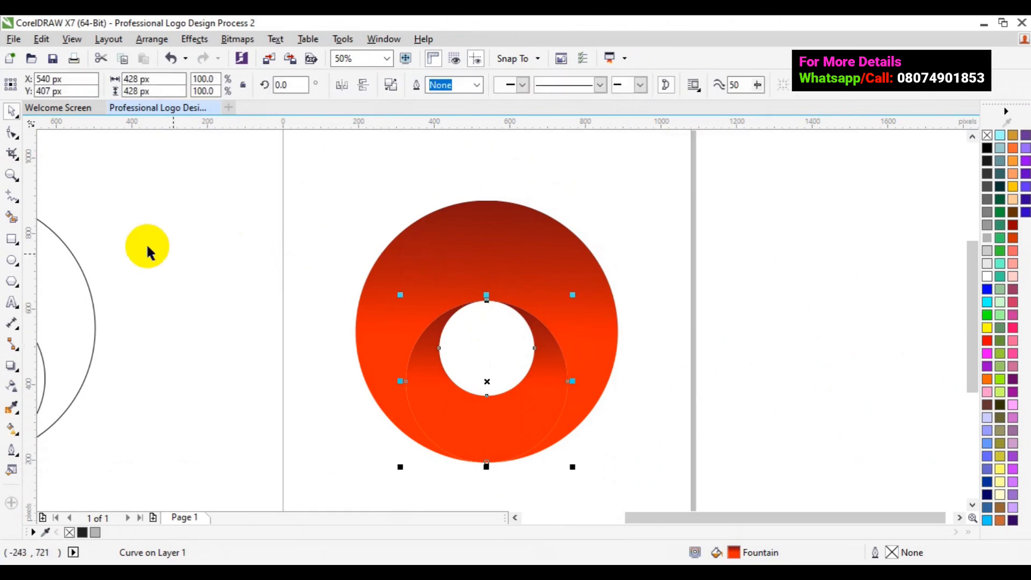
- Set the inner crescent's lower gradient colour to dark red, CMYK 22, 100, 100, 32, by sampling the upper part of the outer crescent
left_click(11, 175)
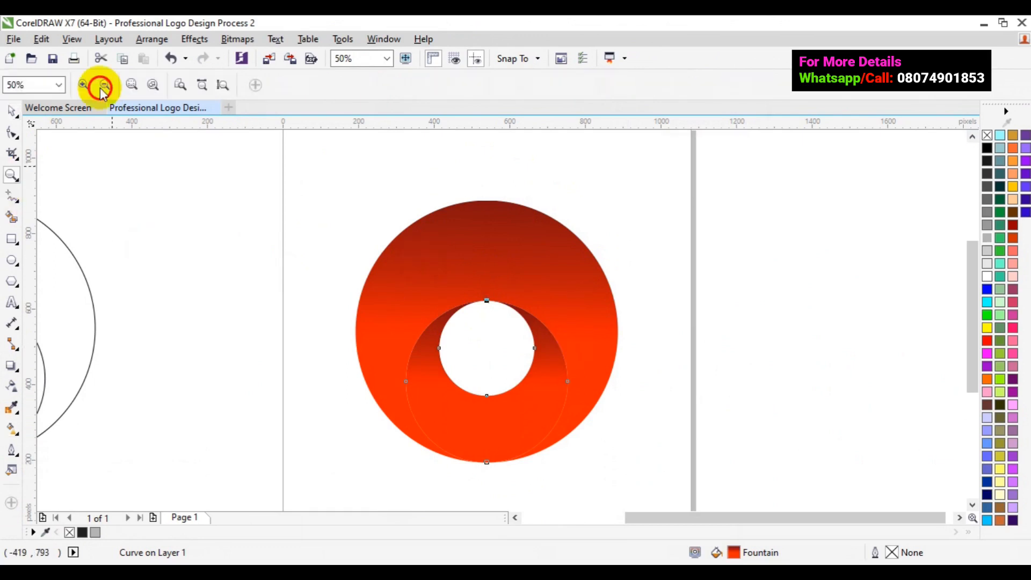
left_click(105, 88)
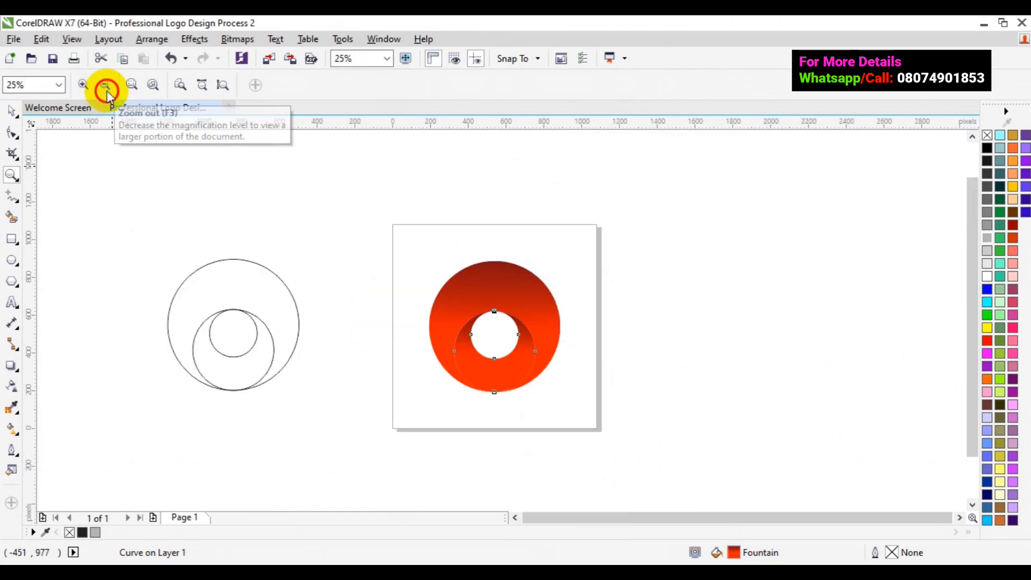
left_click(11, 111)
left_click(692, 376)
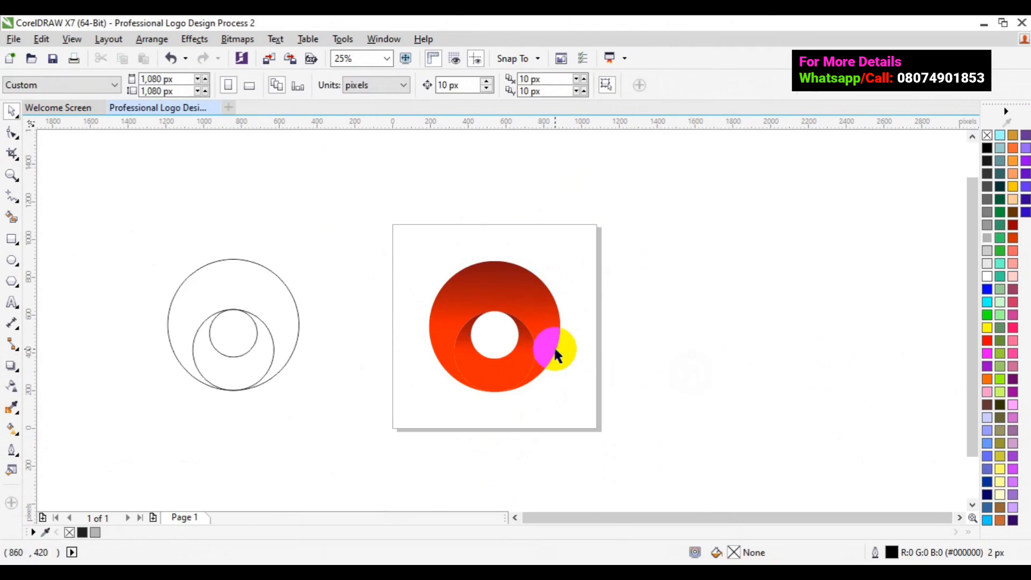
left_click(509, 374)
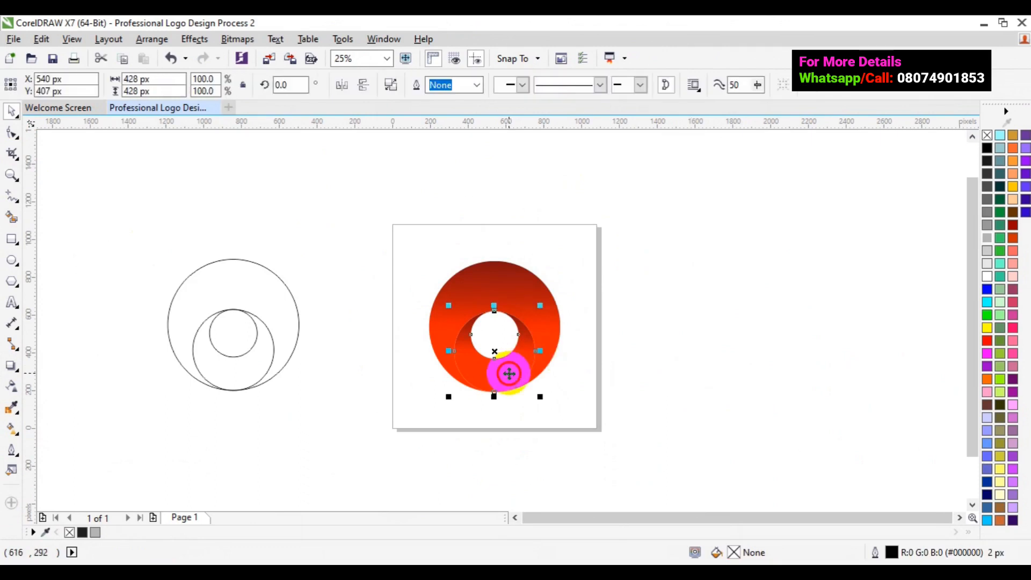
left_click(13, 430)
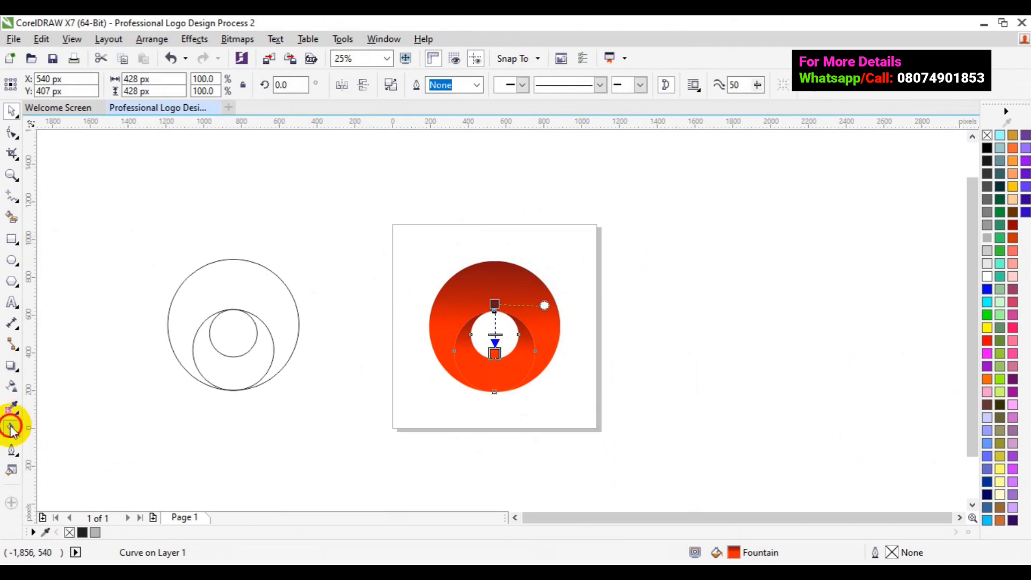
left_click(494, 354)
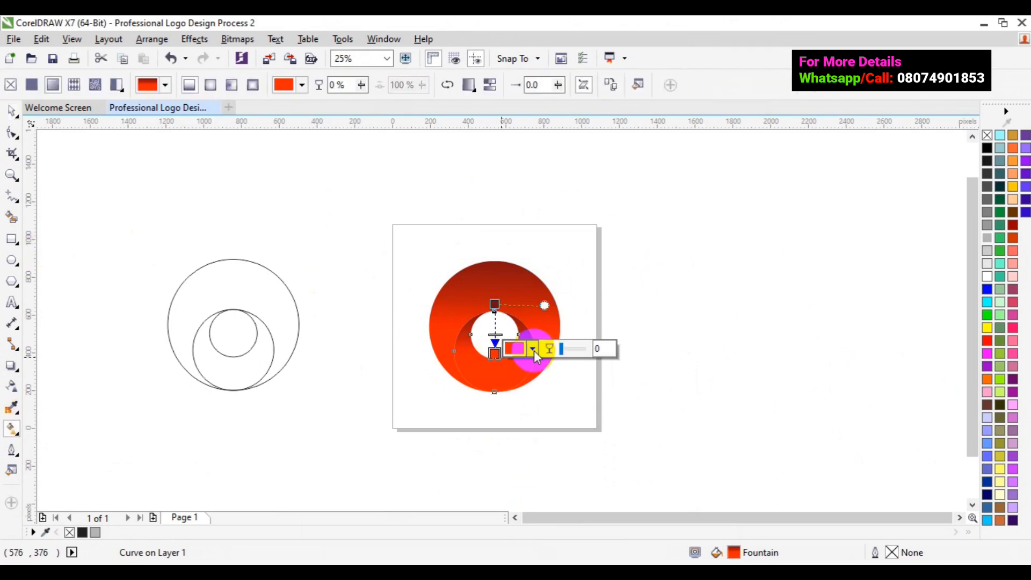
left_click(534, 350)
left_click(564, 376)
left_click(501, 277)
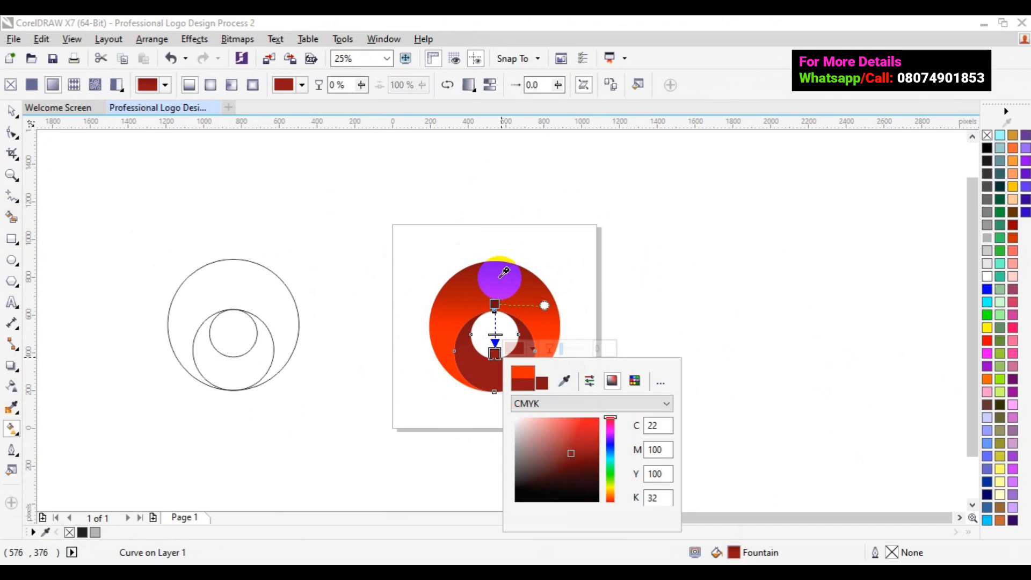
- Shift the outer crescent's gradient midpoint upward and move its dark red start point higher above the circle
left_click(13, 111)
left_click(542, 296)
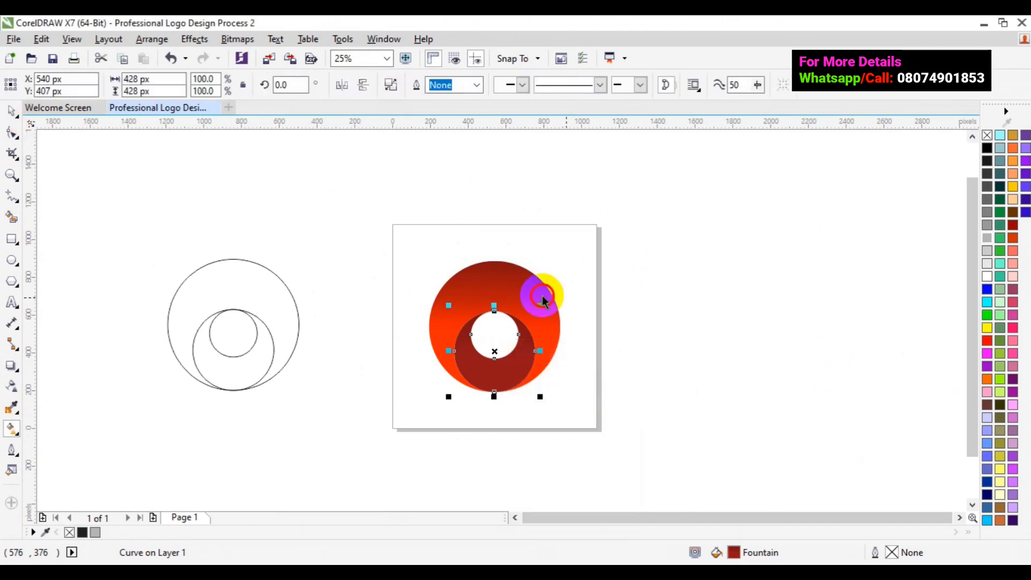
left_click(513, 298)
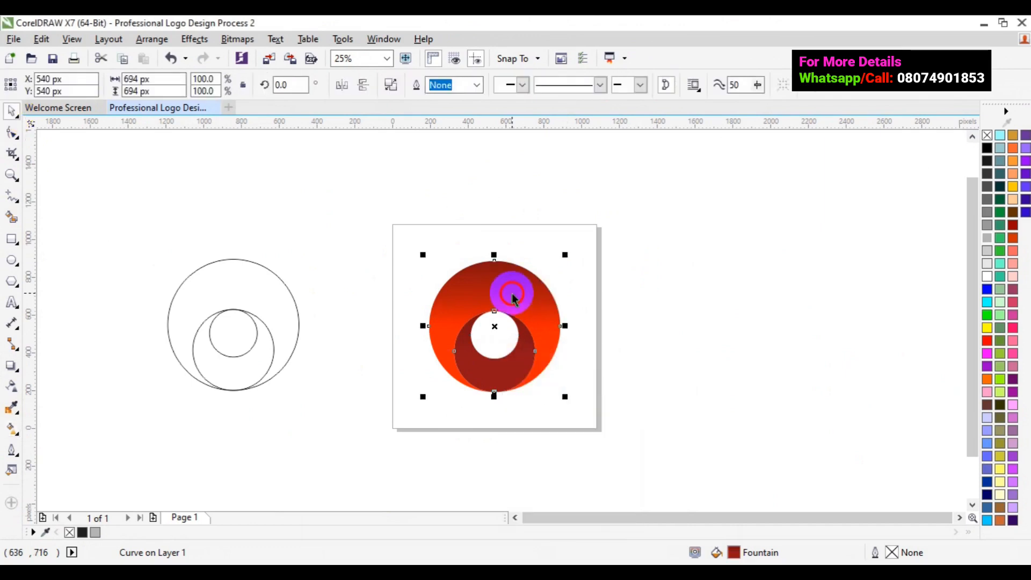
left_click(12, 427)
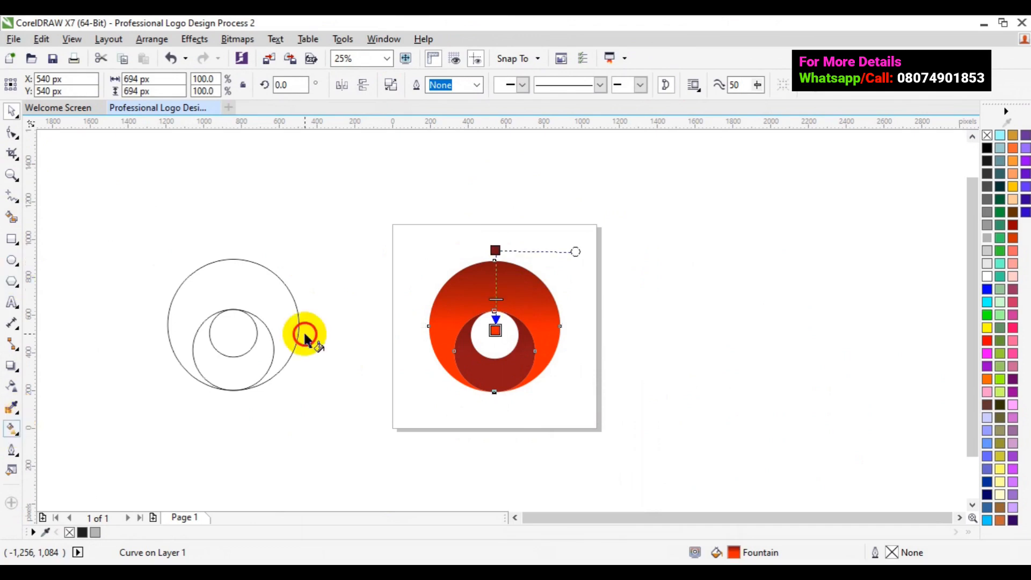
left_click_drag(497, 299, 497, 290)
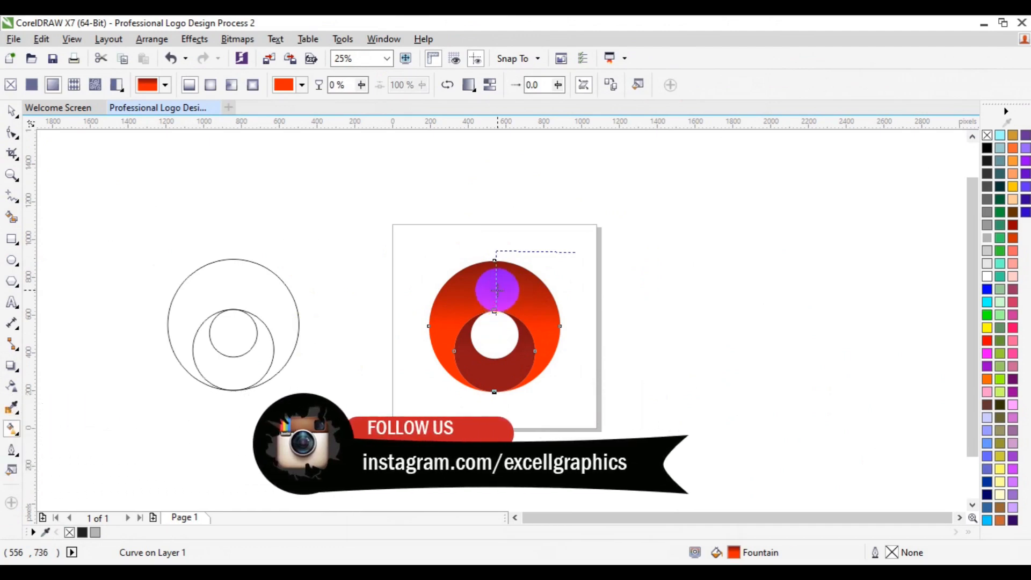
left_click_drag(495, 250, 494, 235)
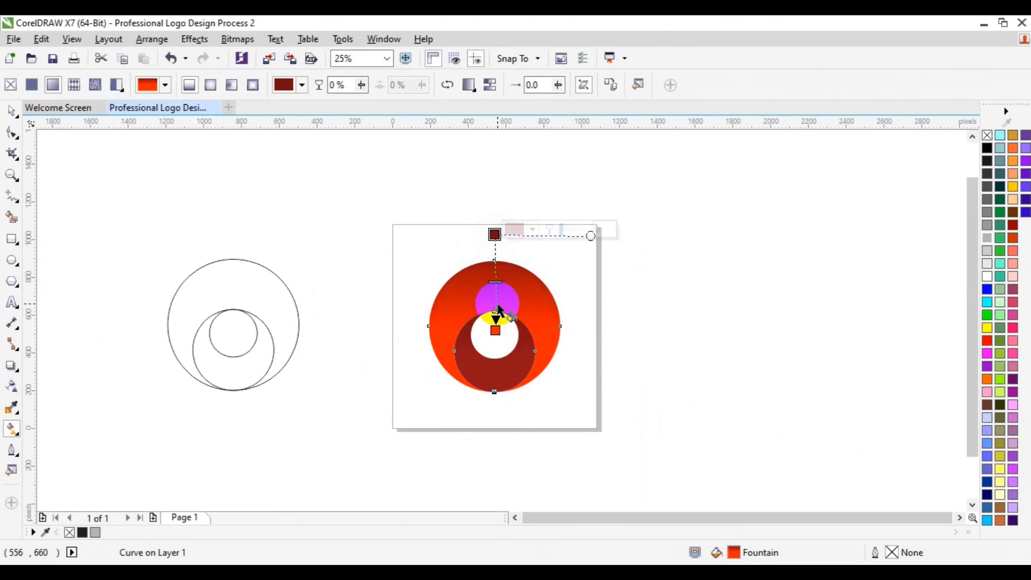
- Add a middle colour stop to the outer crescent's gradient and set it to bright red by sampling the crescent's lower-left area
mouse_move(498, 309)
left_mouse_down()
mouse_move(496, 279)
mouse_move(496, 291)
left_mouse_up()
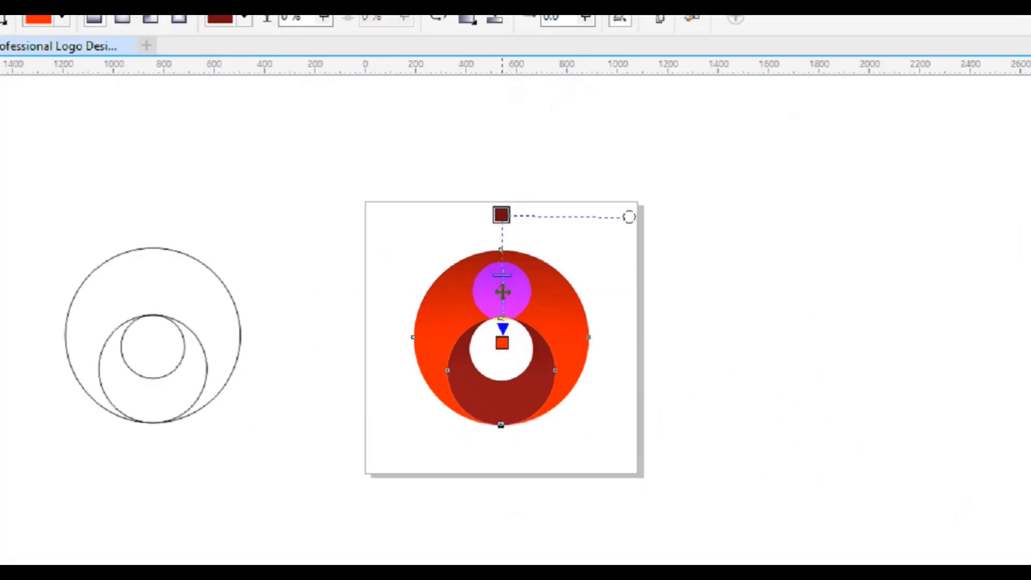
left_click_drag(502, 292, 542, 284)
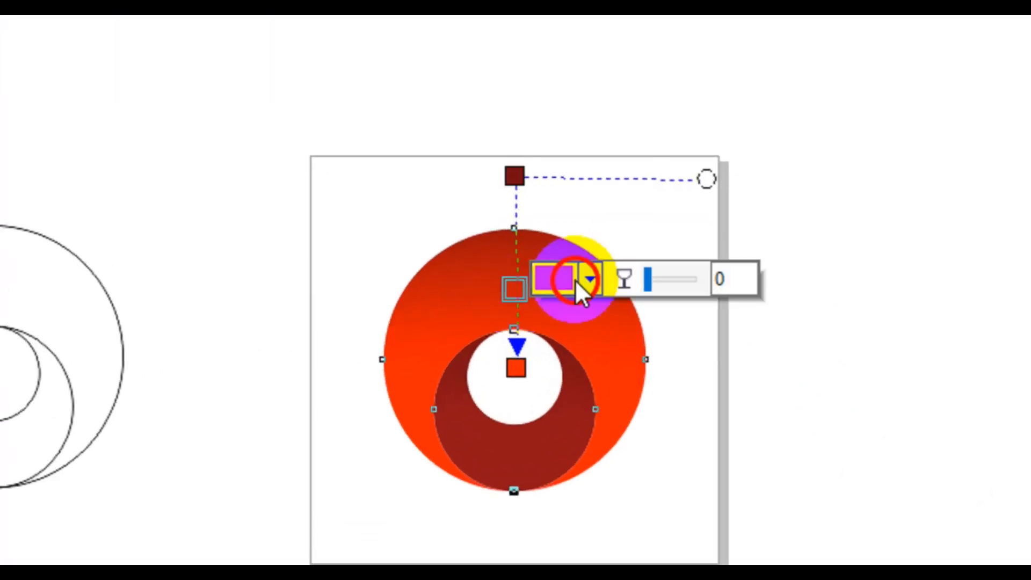
left_click(589, 278)
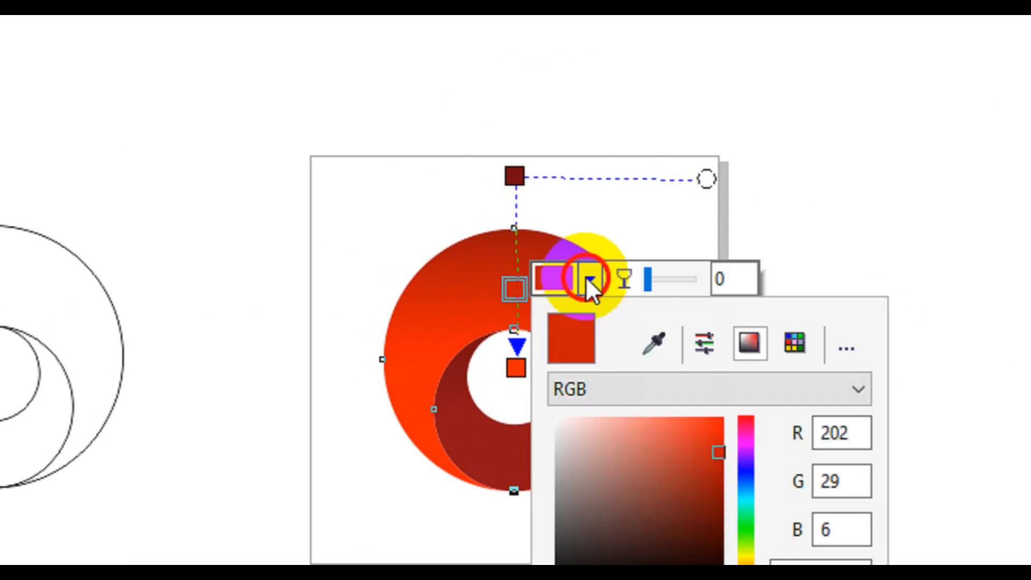
left_click(655, 341)
left_click(418, 391)
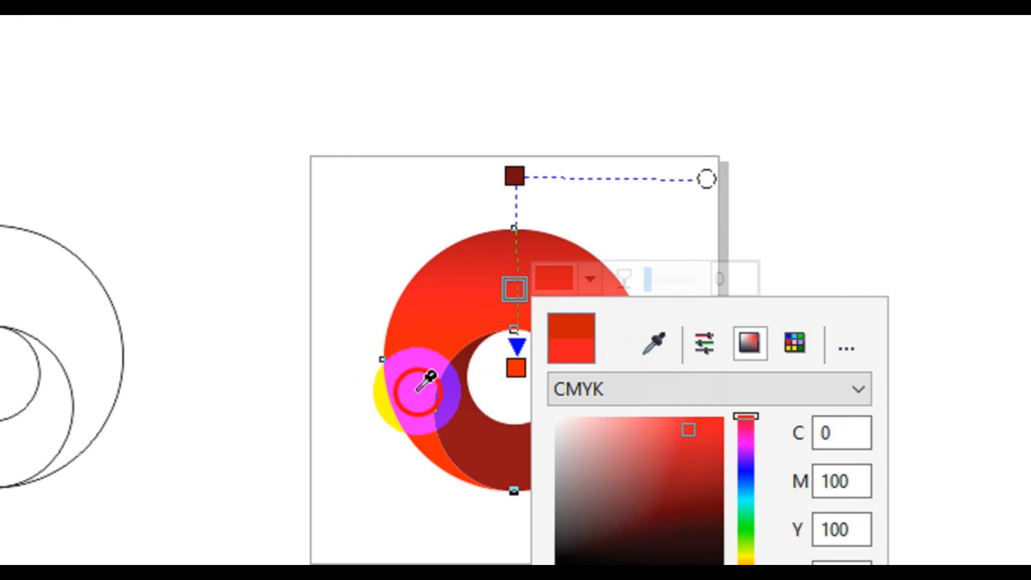
- Fine-tune the middle red colour stop along the outer crescent's gradient to the 54% position and deselect the crescent
left_click(510, 292)
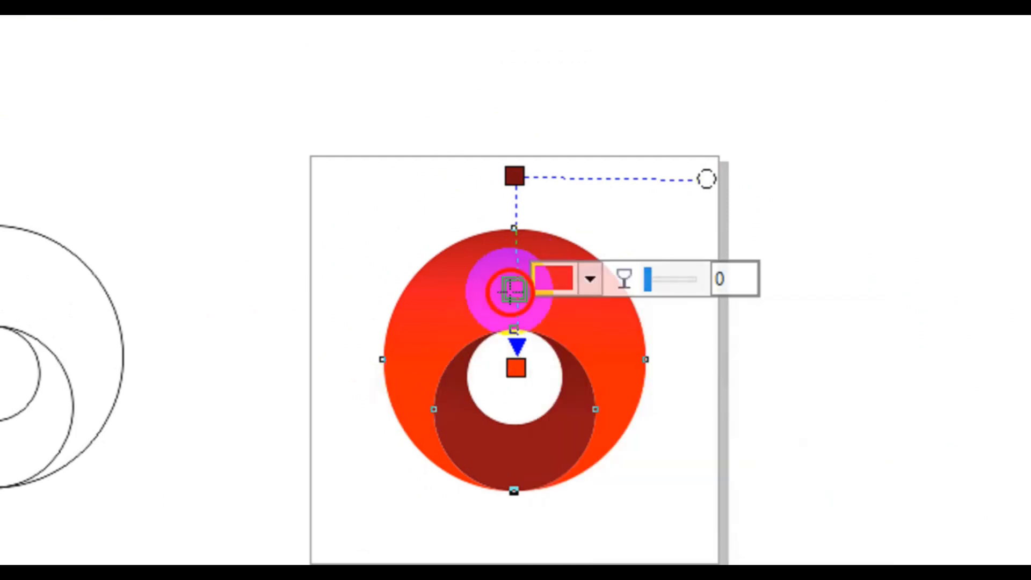
left_click_drag(510, 292, 546, 279)
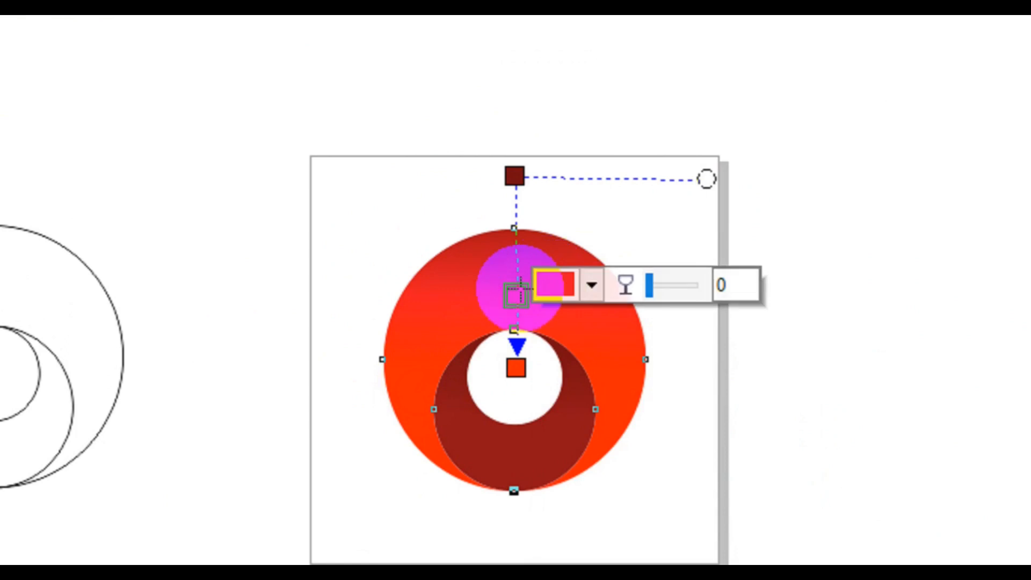
left_click_drag(517, 294, 518, 280)
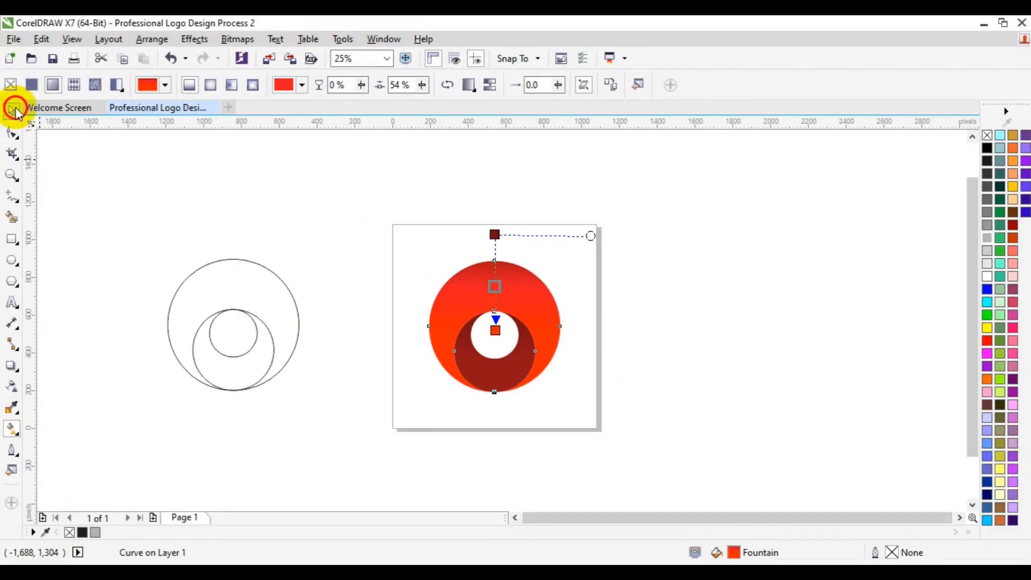
left_click(15, 110)
left_click(329, 213)
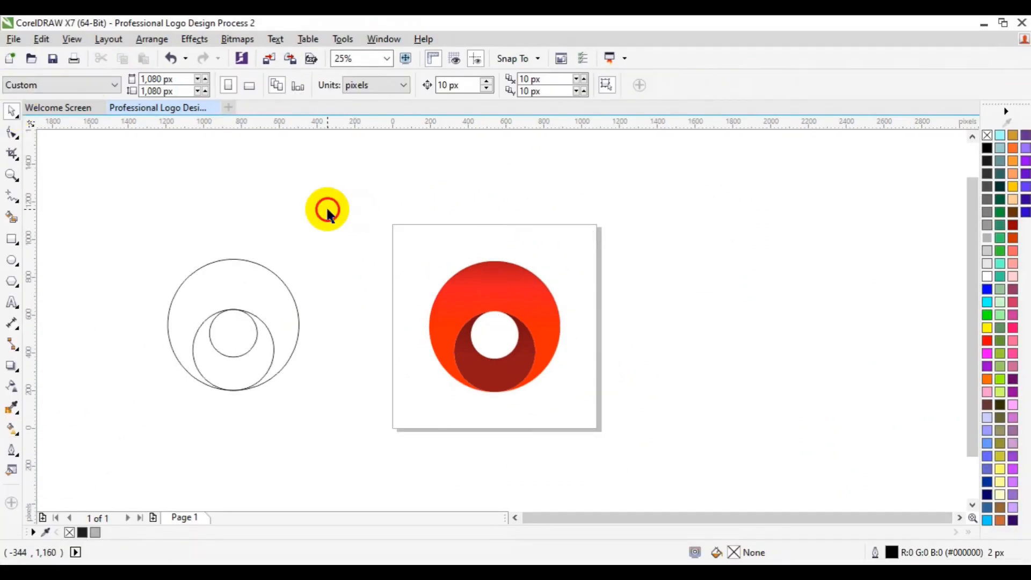
- Group the two coloured crescents and scale the group down about its centre to about 608 px, 87.6% of its size
left_click_drag(328, 209, 572, 422)
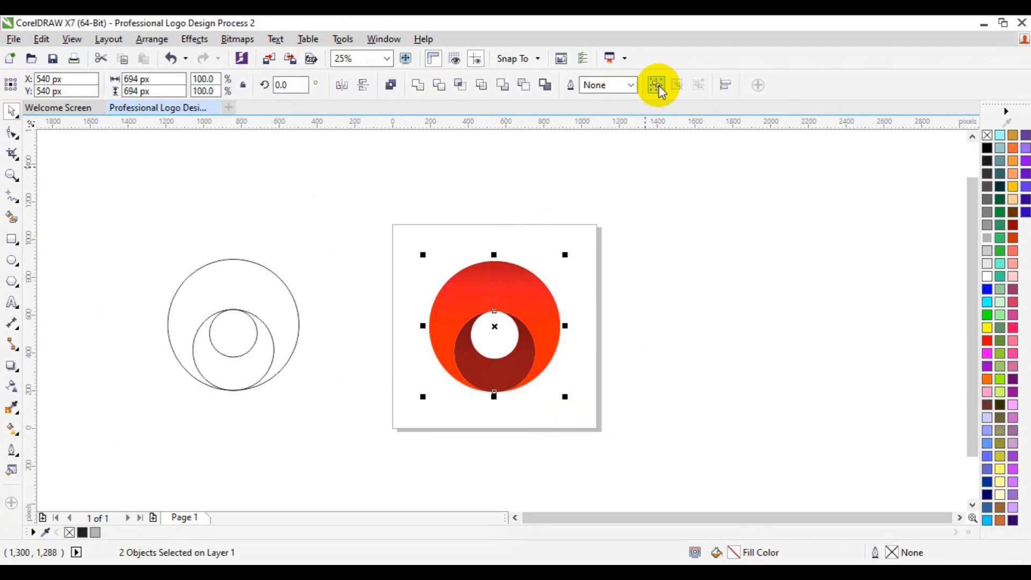
left_click(656, 85)
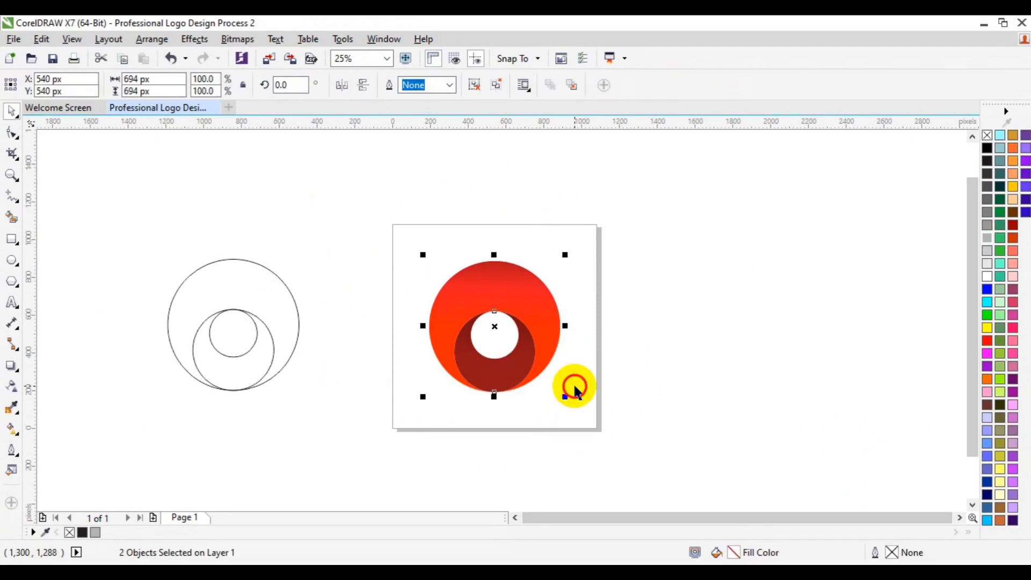
key("ctrl+g")
left_click_drag(567, 397, 563, 391)
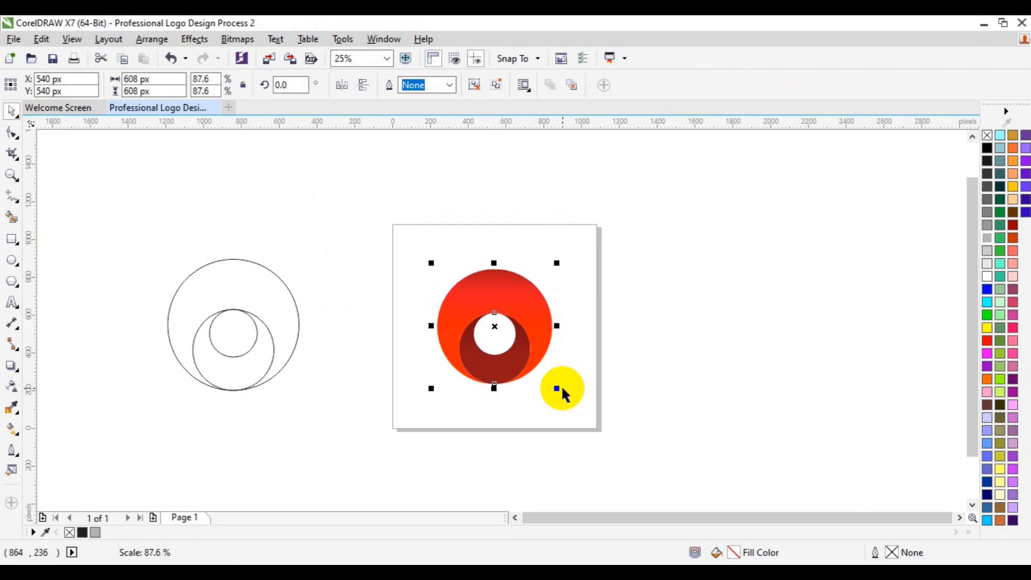
left_click(721, 381)
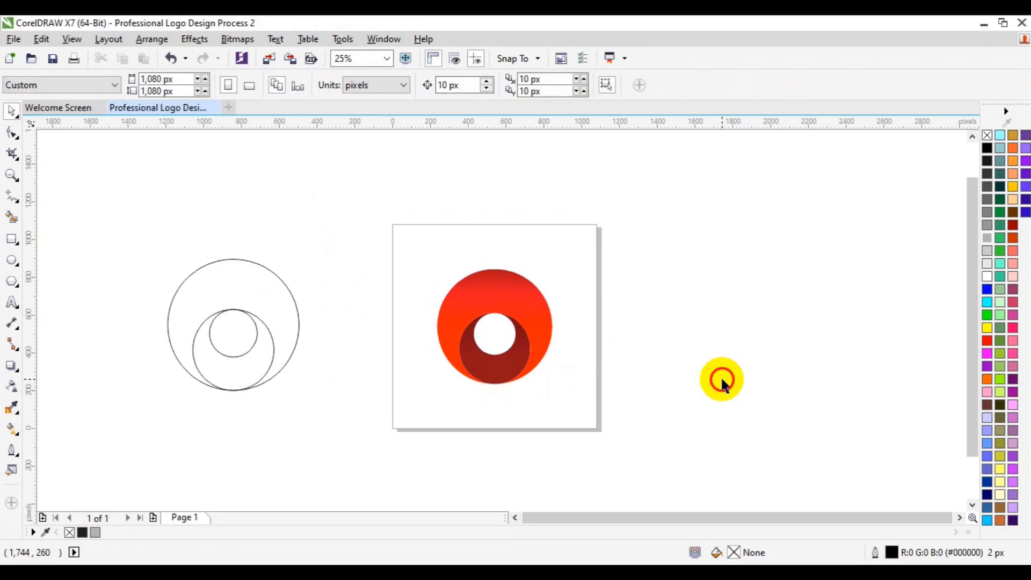